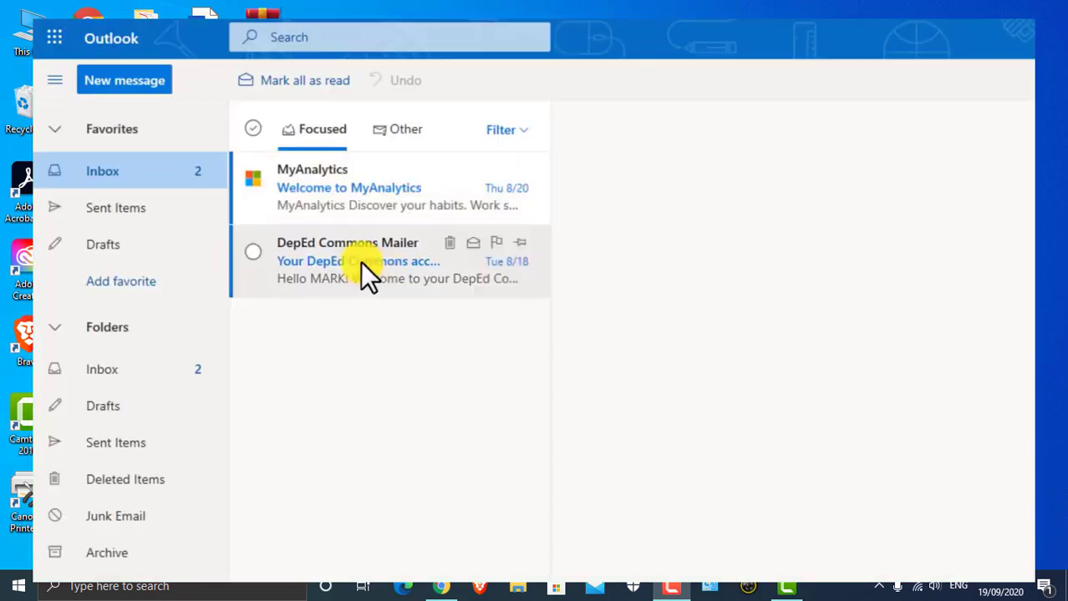
Follow the activation link in the DepEd Commons email and set a new account password.
{"action": "left_click", "coordinate": [359, 250]}
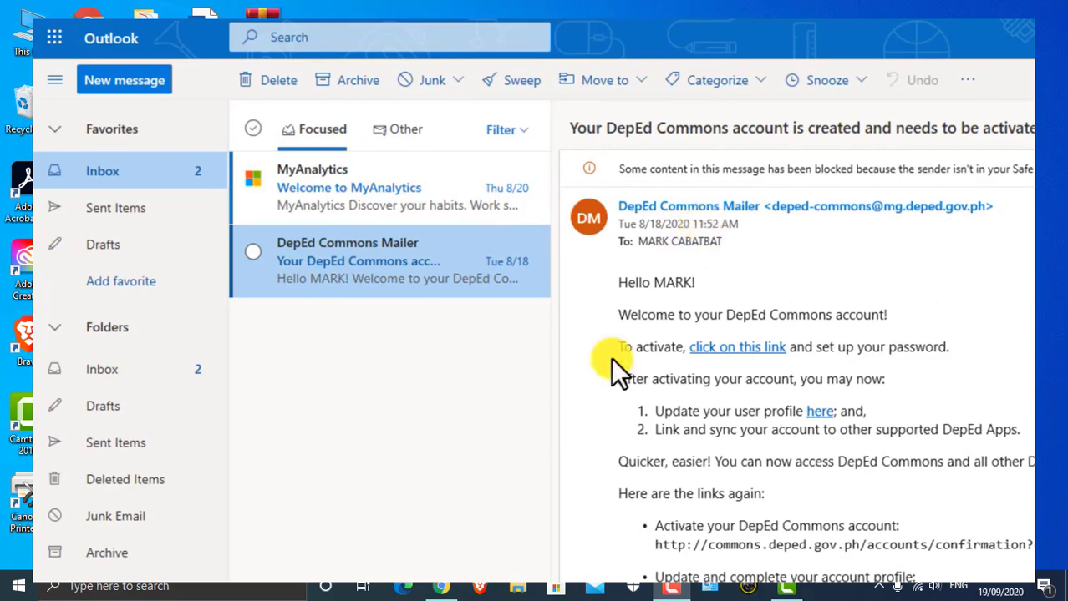
{"action": "left_click", "coordinate": [732, 351]}
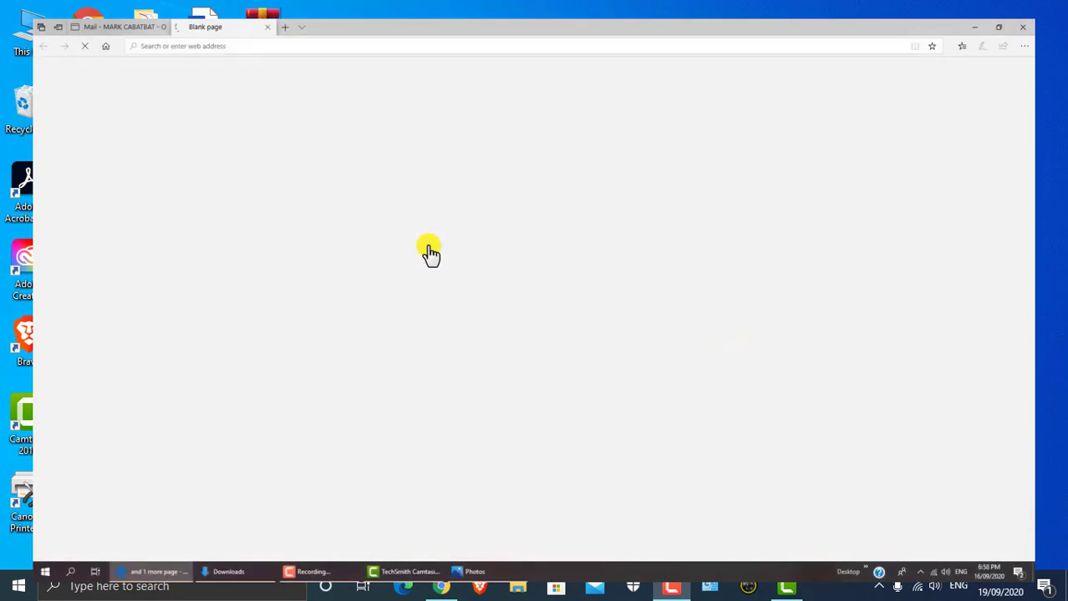
{"action": "scroll", "coordinate": [359, 292], "scroll_direction": "down", "scroll_amount": 3}
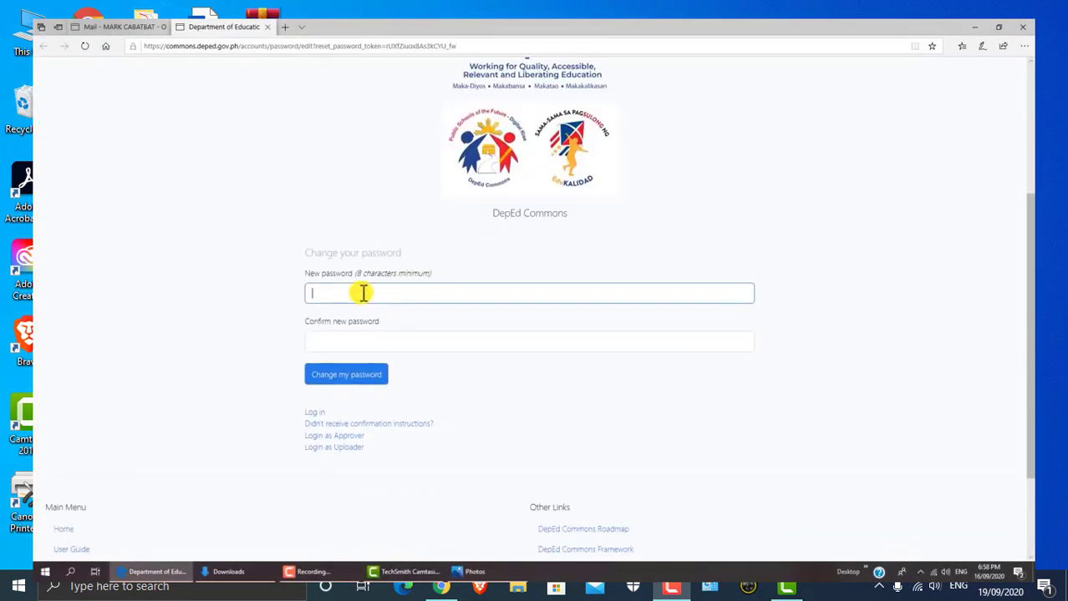
{"action": "type", "text": "•"}
{"action": "key", "text": "BackSpace"}
{"action": "type", "text": "••••••••••••"}
{"action": "key", "text": "Tab"}
{"action": "type", "text": "••••••••••••"}
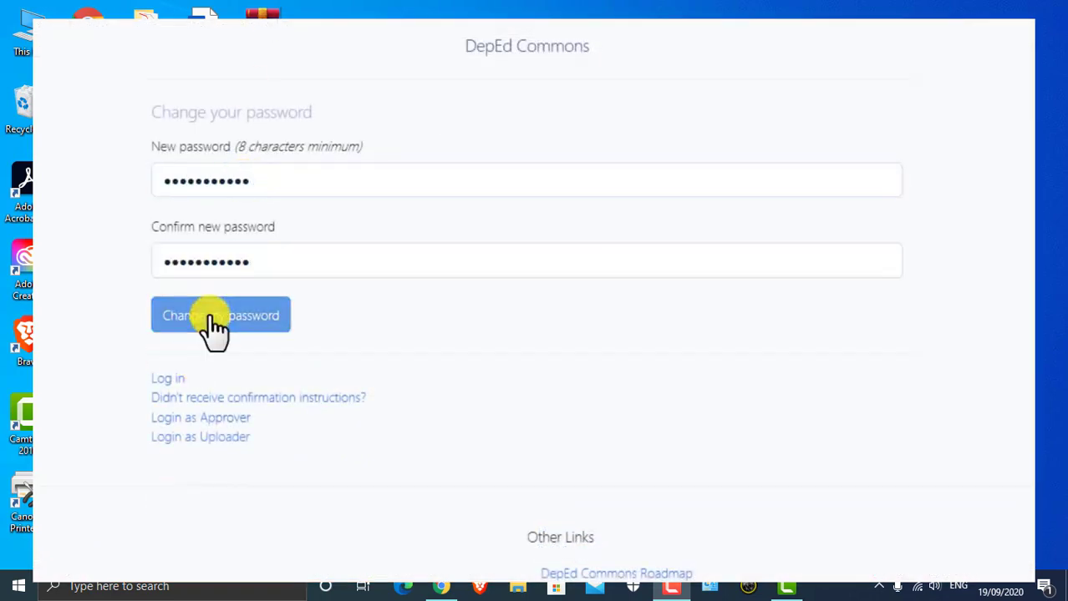
{"action": "left_click", "coordinate": [208, 321]}
Fill in the middle name, choose Teaching, and add the mobile number and TEACHER II designation.
{"action": "scroll", "coordinate": [704, 214], "scroll_direction": "down", "scroll_amount": 2}
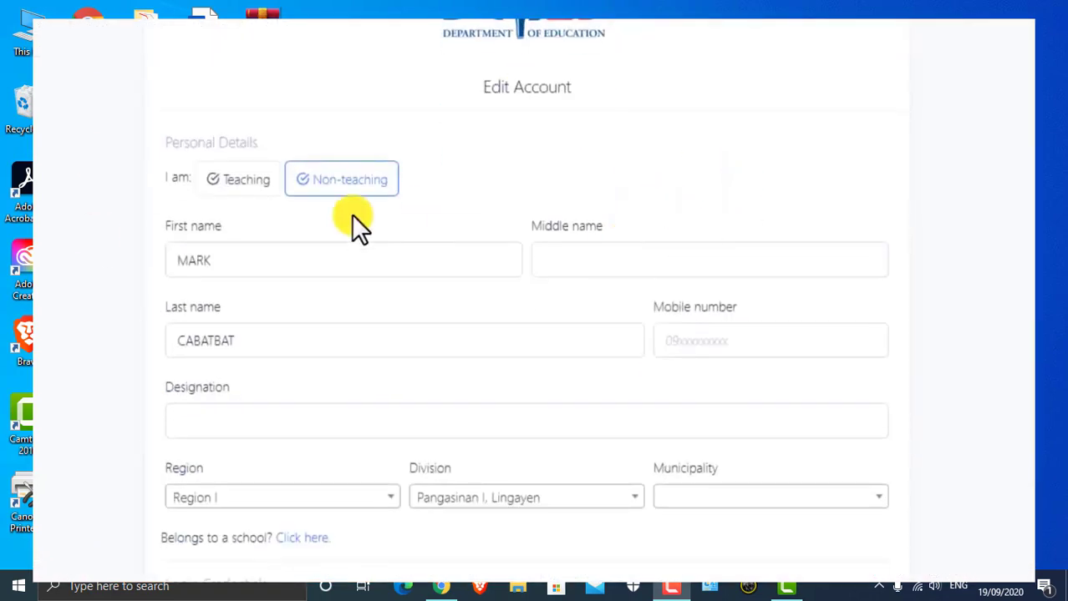
{"action": "scroll", "coordinate": [368, 217], "scroll_direction": "down", "scroll_amount": 2}
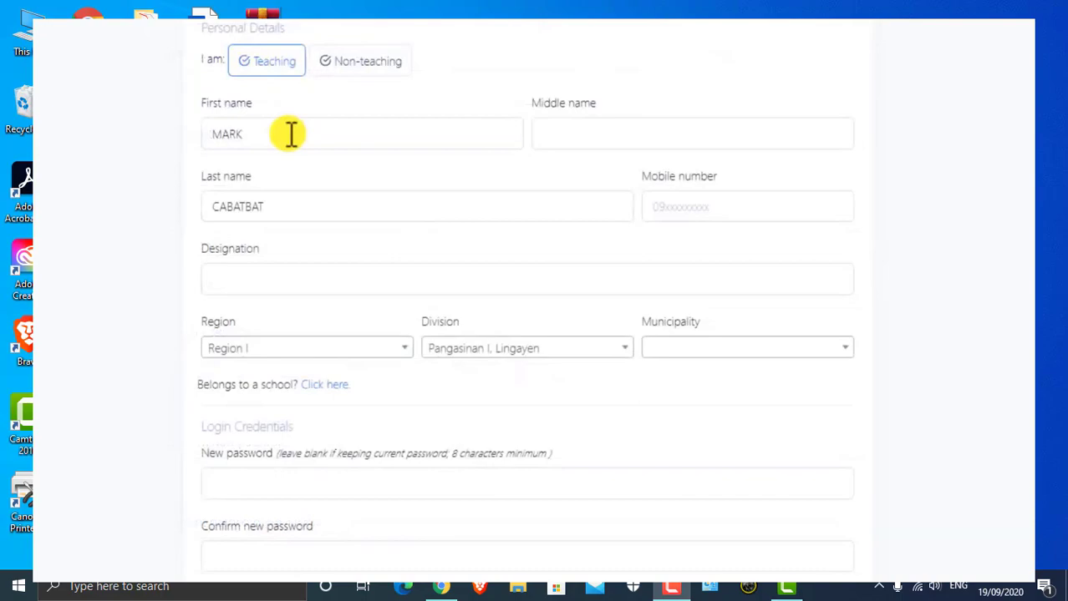
{"action": "type", "text": "BRUAN"}
{"action": "left_click", "coordinate": [735, 213]}
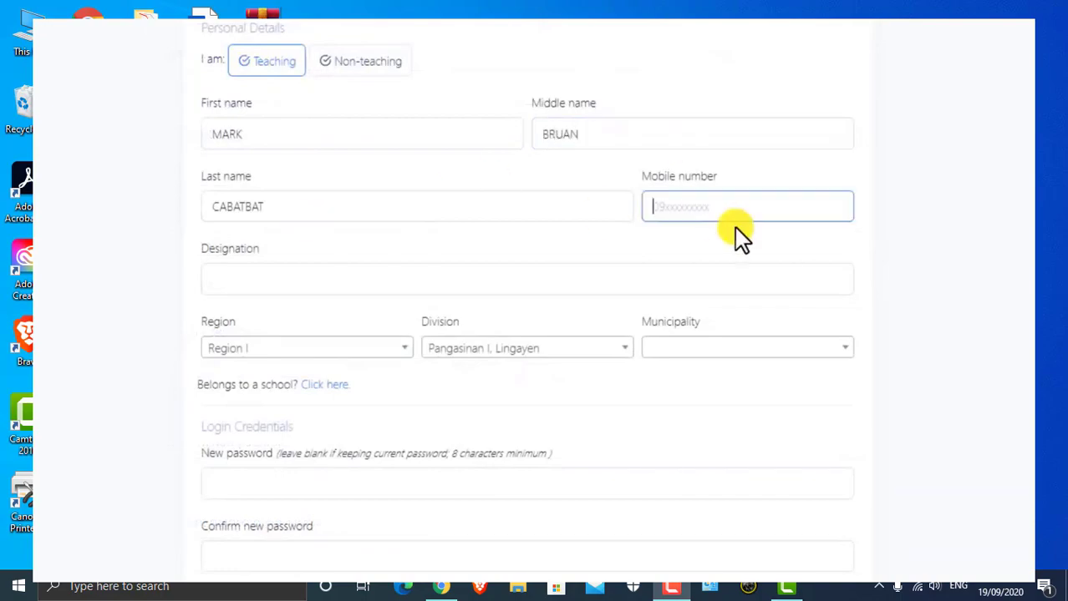
{"action": "key", "text": "Tab"}
{"action": "type", "text": "TEACHER II"}
{"action": "left_click", "coordinate": [775, 349]}
{"action": "scroll", "coordinate": [515, 319], "scroll_direction": "down", "scroll_amount": 2}
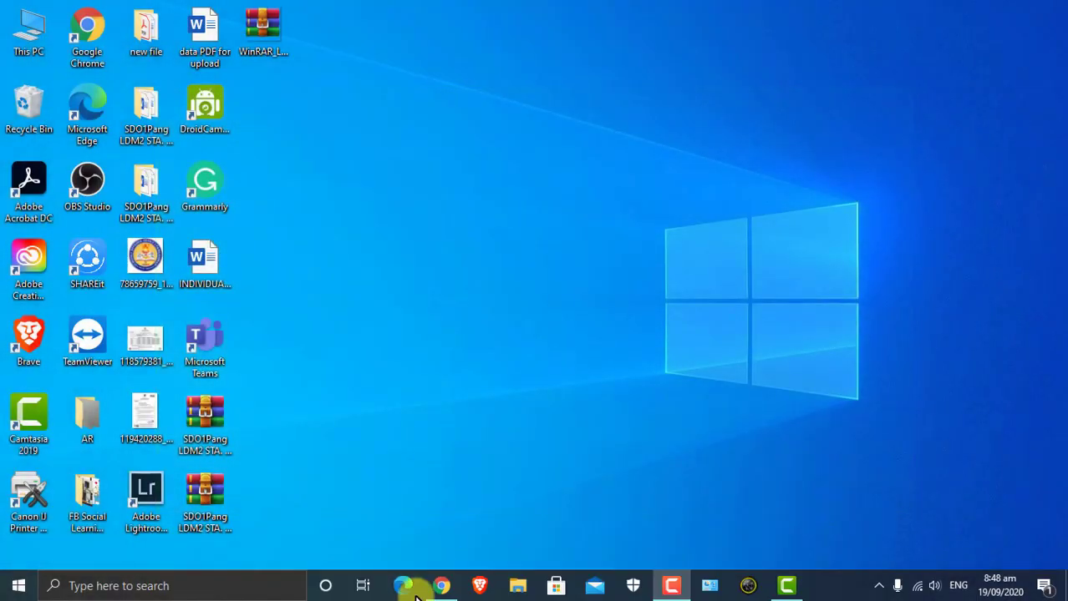
Load commons.deped.gov.ph in Chrome and show the Login dropdown's options.
{"action": "left_click", "coordinate": [438, 585]}
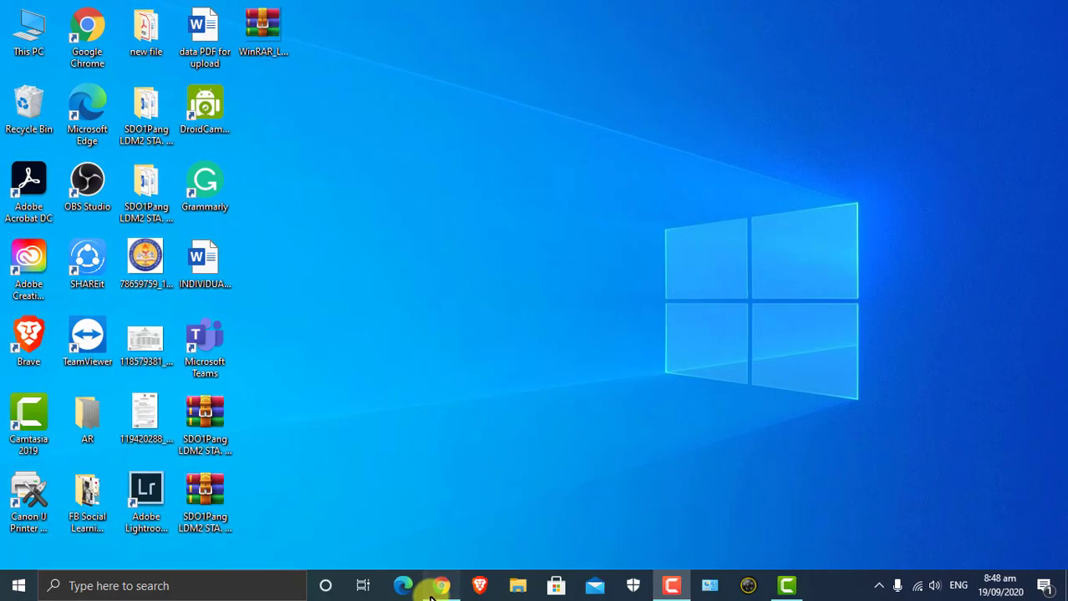
{"action": "left_click", "coordinate": [306, 40]}
{"action": "type", "text": "comm"}
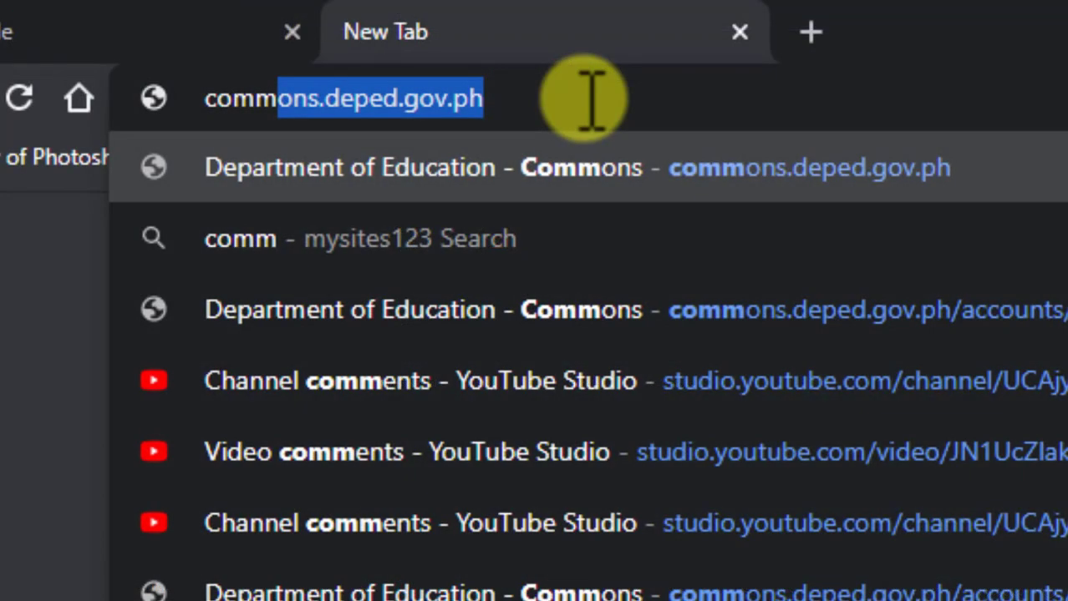
{"action": "key", "text": "Return"}
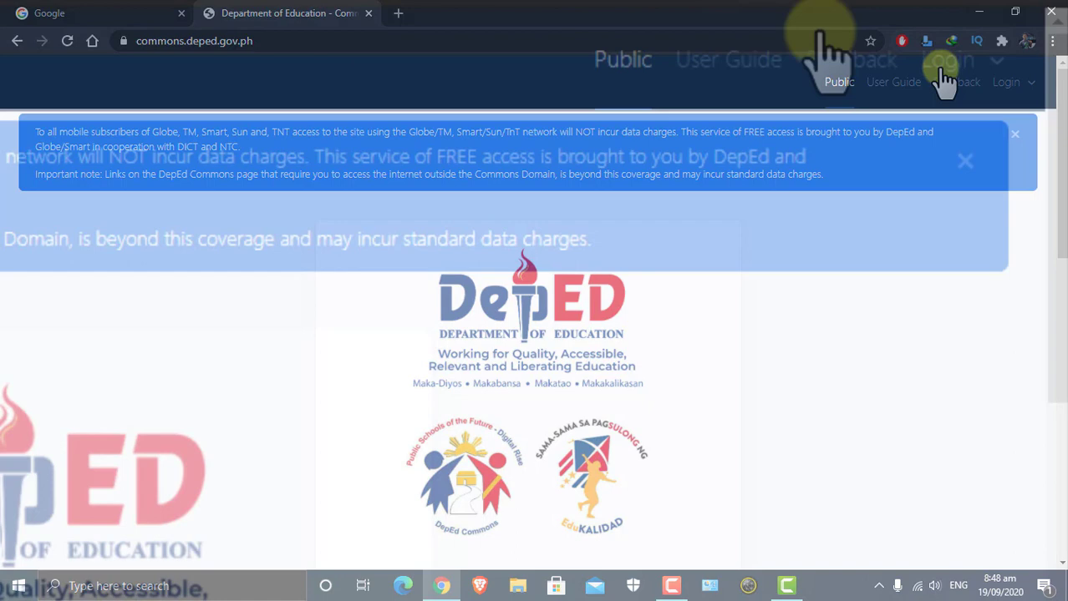
{"action": "left_click", "coordinate": [1030, 81]}
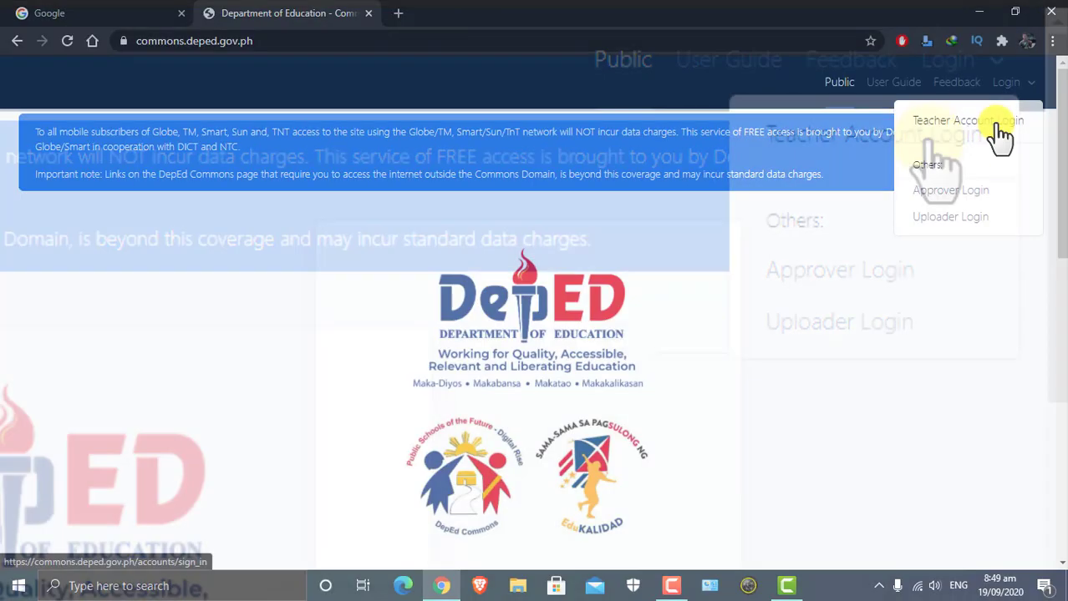
From Teacher Account Login, request reset instructions for the pasted email, correcting its domain to deped.
{"action": "left_click", "coordinate": [929, 138]}
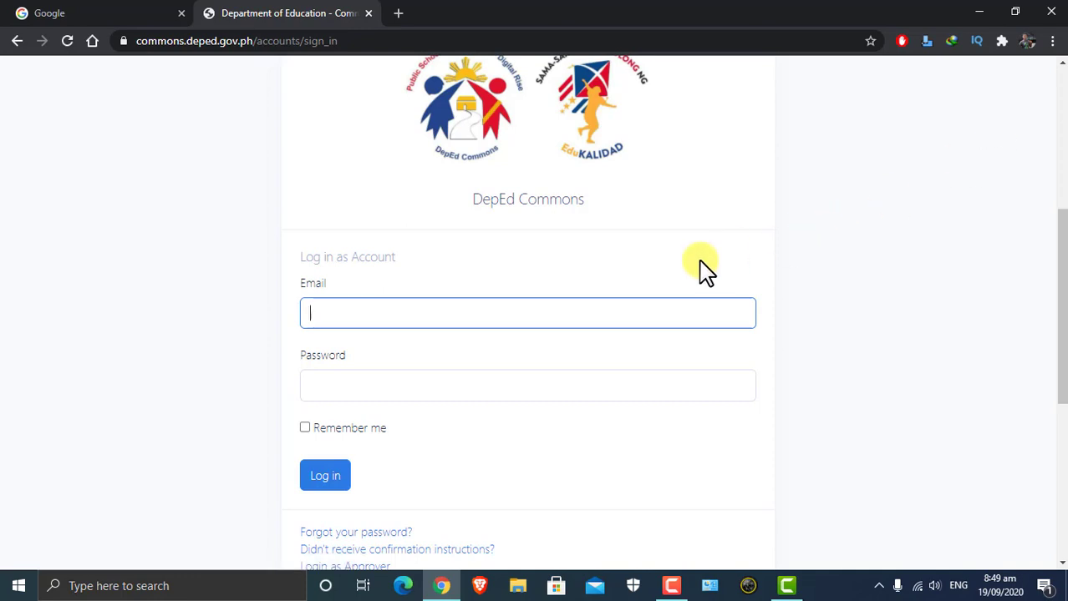
{"action": "scroll", "coordinate": [1006, 263], "scroll_direction": "down", "scroll_amount": 1}
{"action": "scroll", "coordinate": [1006, 263], "scroll_direction": "down", "scroll_amount": 1}
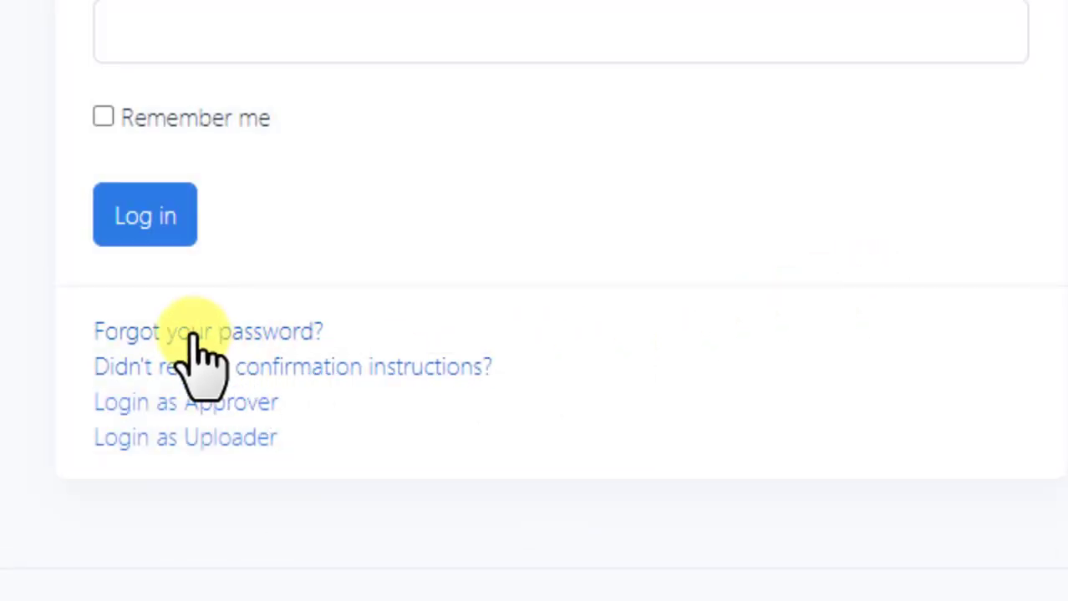
{"action": "left_click", "coordinate": [138, 331]}
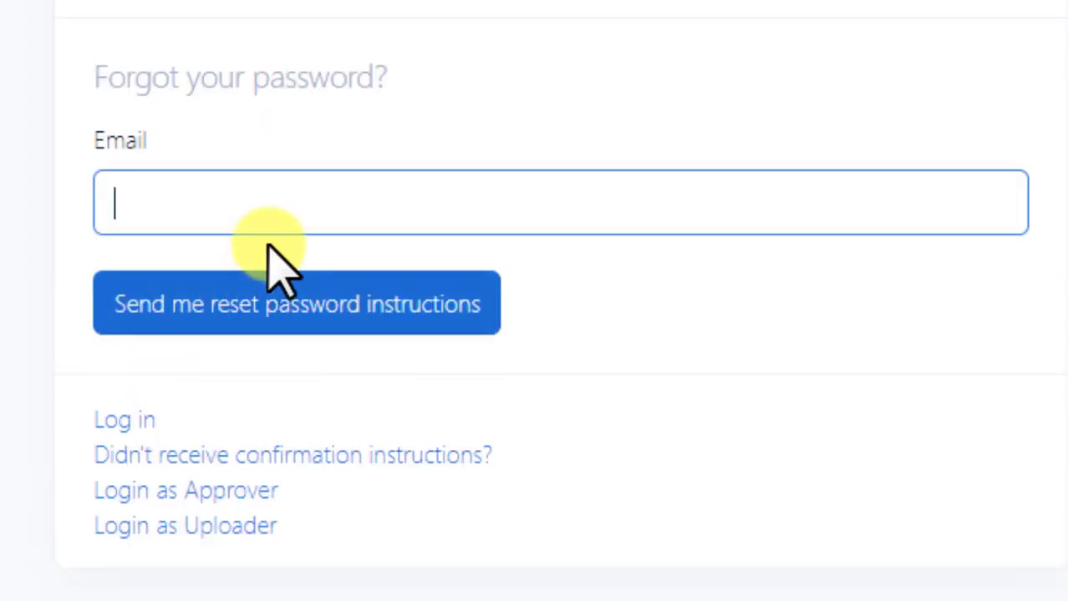
{"action": "key", "text": "ctrl+v"}
{"action": "key", "text": "Left"}
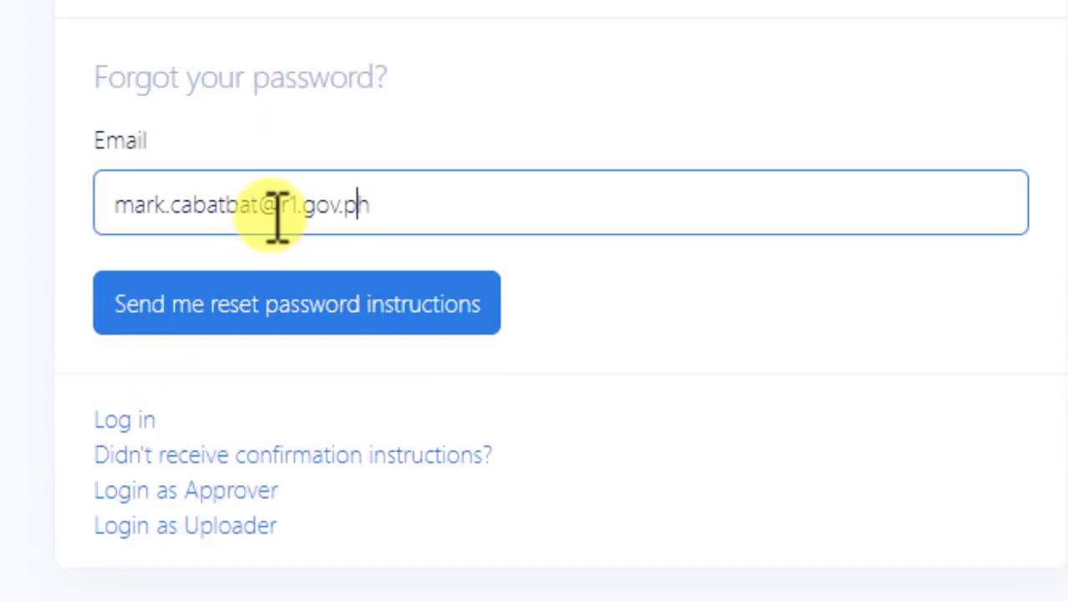
{"action": "key", "text": "Left"}
{"action": "key", "text": "Left"}
{"action": "key", "text": "Left"}
{"action": "key", "text": "Left"}
{"action": "key", "text": "Left"}
{"action": "type", "text": "deped"}
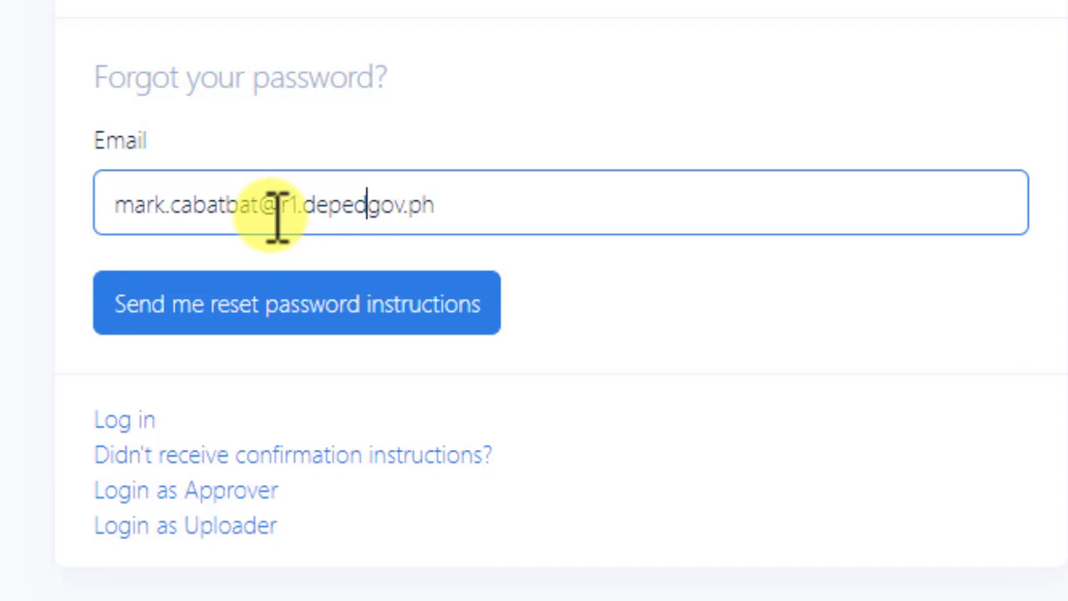
{"action": "type", "text": "."}
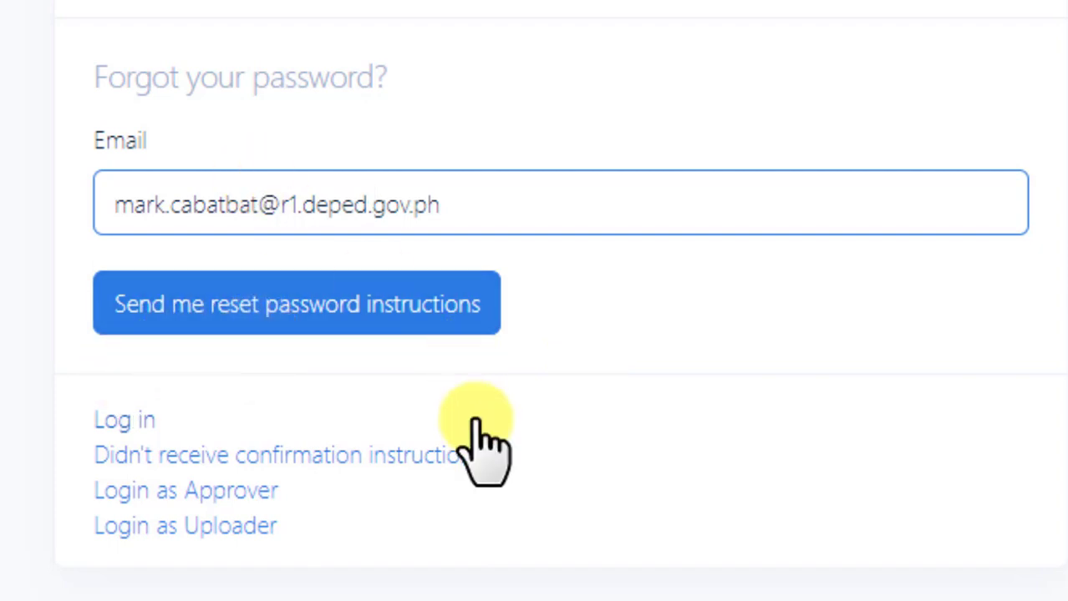
{"action": "left_click", "coordinate": [362, 317]}
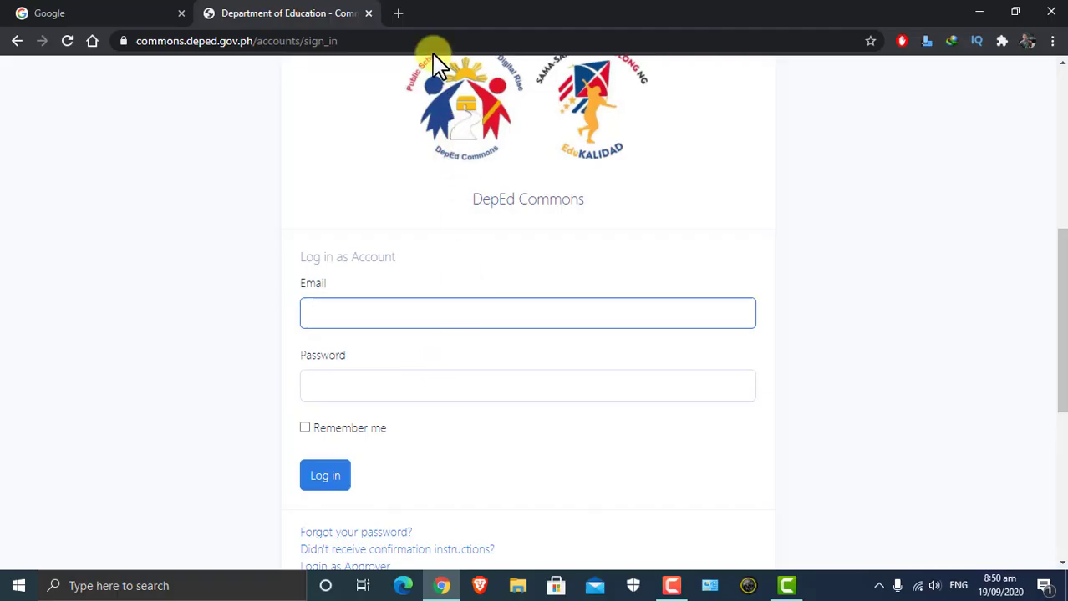
Sign in to outlook.office.com with the DepEd account and follow the reset email's change-password link.
{"action": "left_click", "coordinate": [399, 12]}
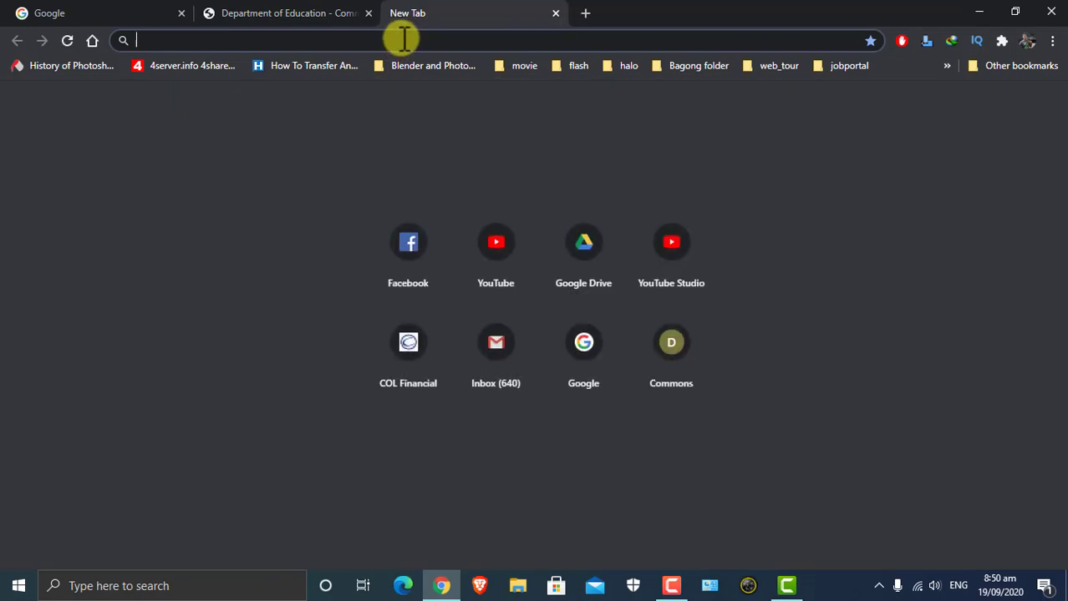
{"action": "type", "text": "outlook.office.com"}
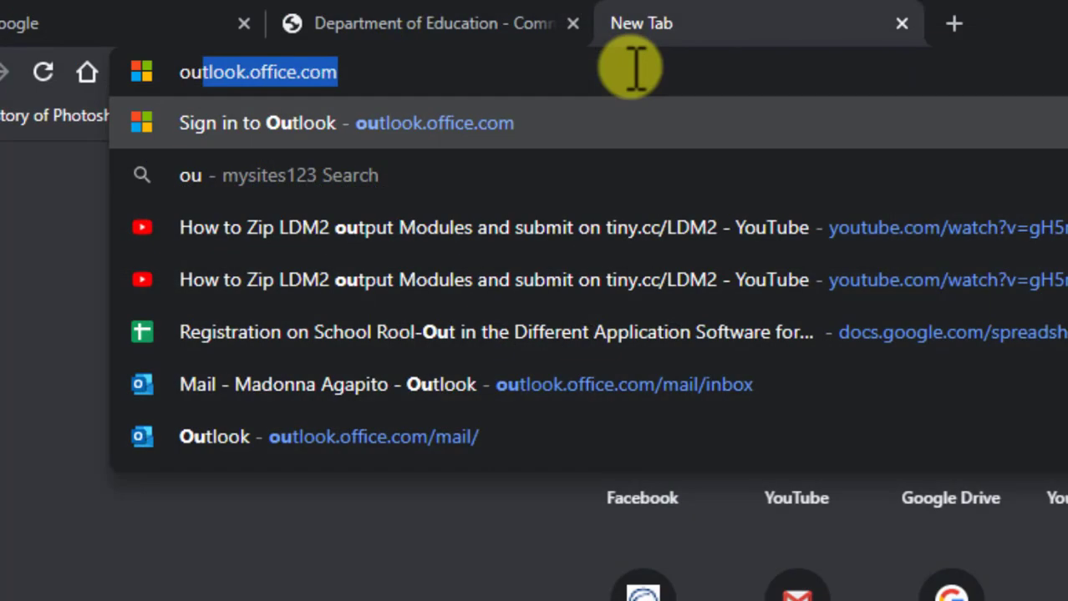
{"action": "key", "text": "Return"}
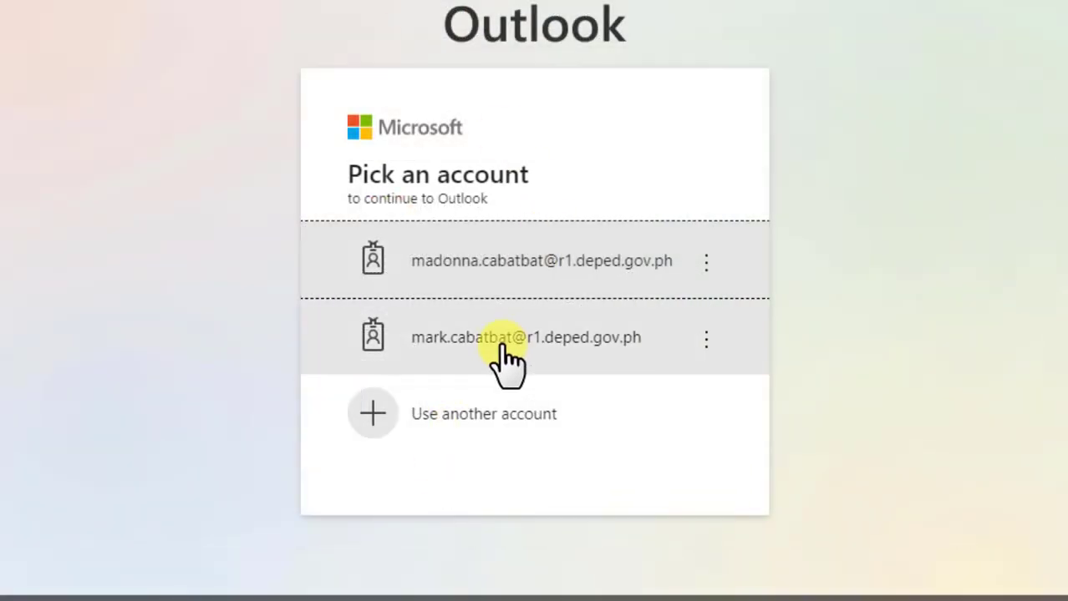
{"action": "left_click", "coordinate": [514, 372]}
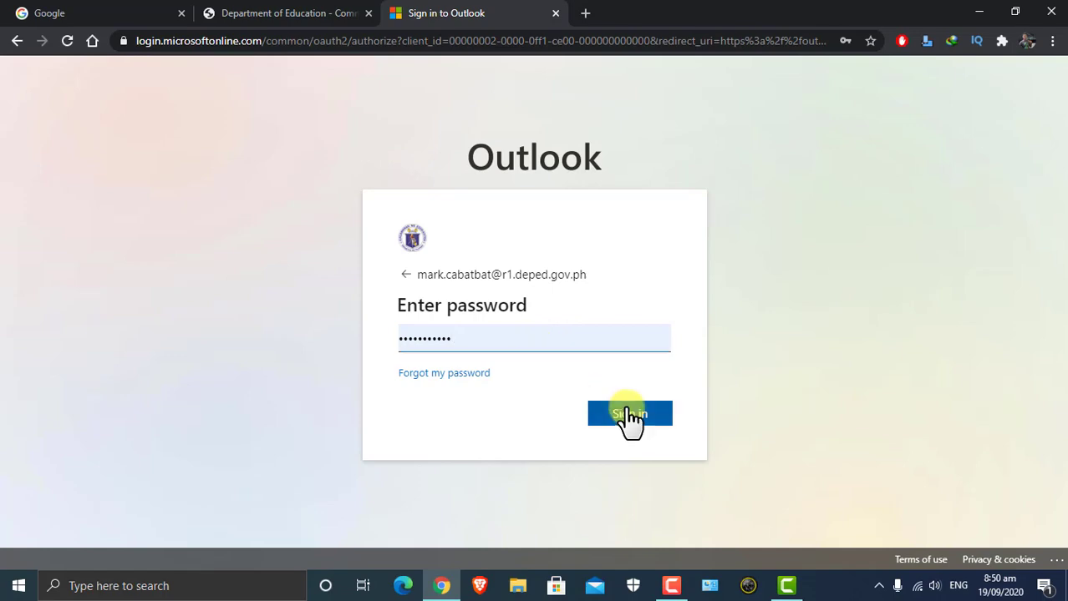
{"action": "left_click", "coordinate": [663, 372]}
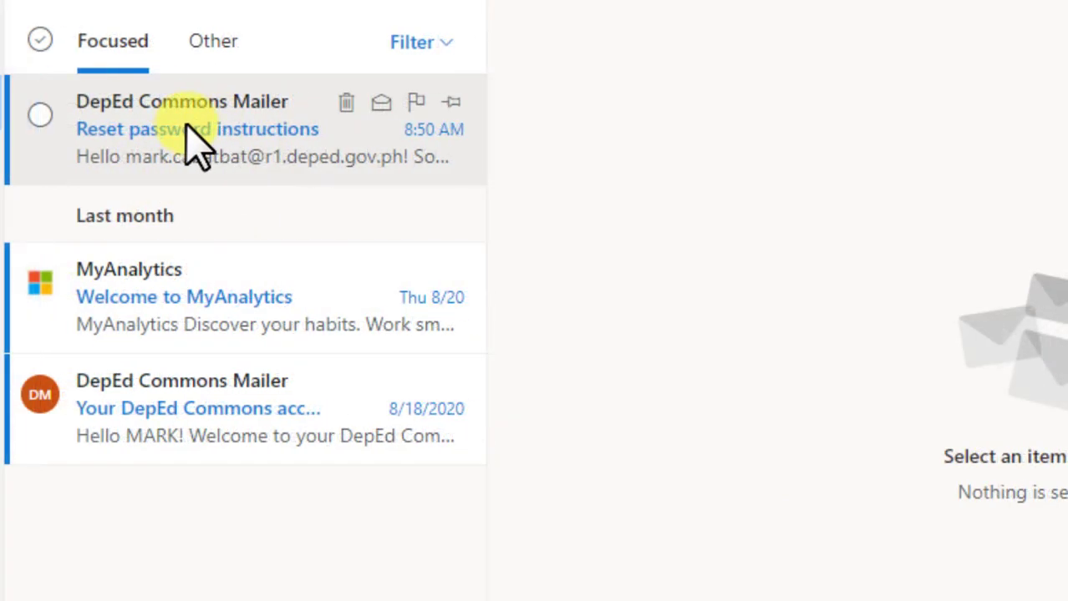
{"action": "left_click", "coordinate": [224, 144]}
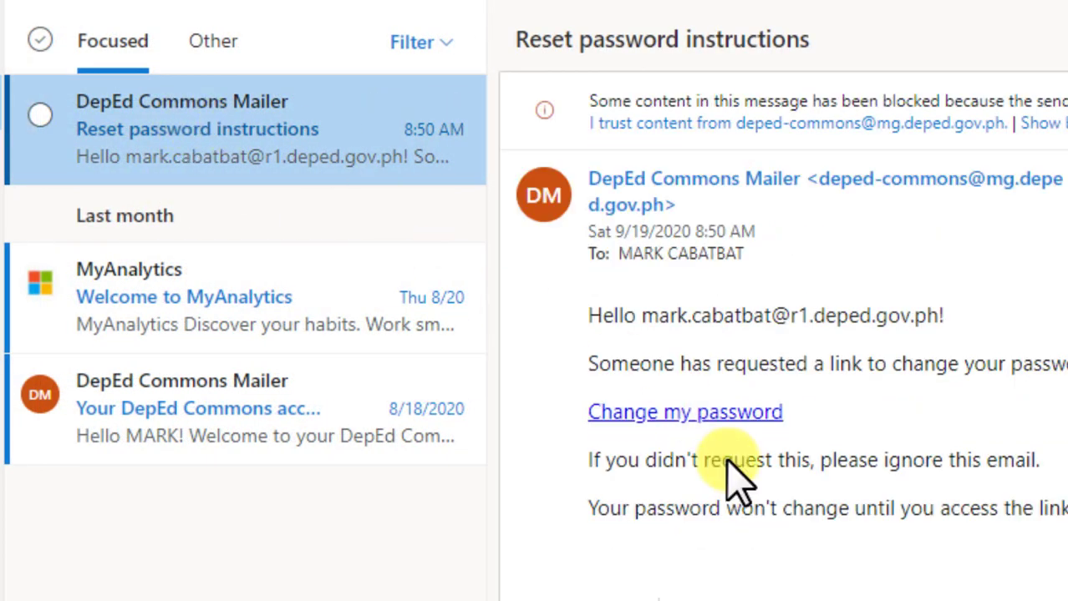
{"action": "left_click", "coordinate": [690, 428]}
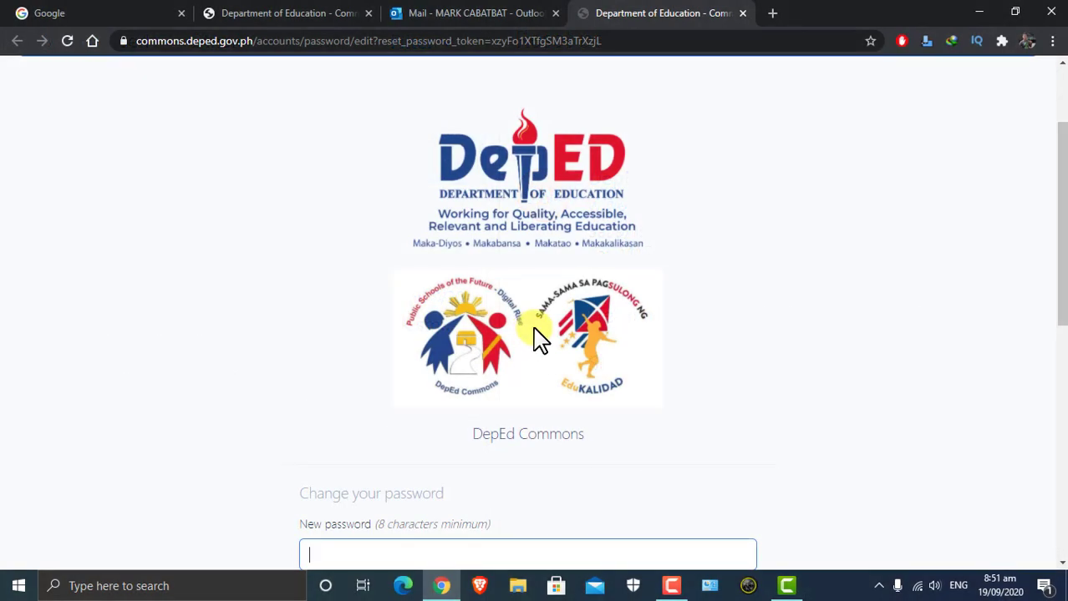
Scroll to the change-password form and put the cursor in the New password field.
{"action": "scroll", "coordinate": [696, 179], "scroll_direction": "down", "scroll_amount": 3}
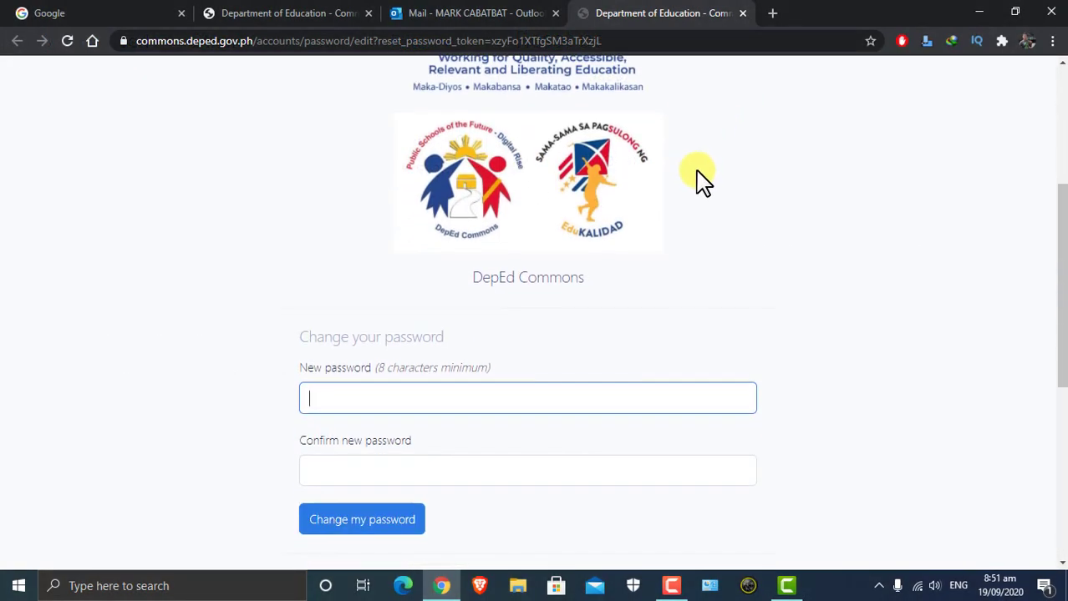
{"action": "left_click", "coordinate": [369, 323]}
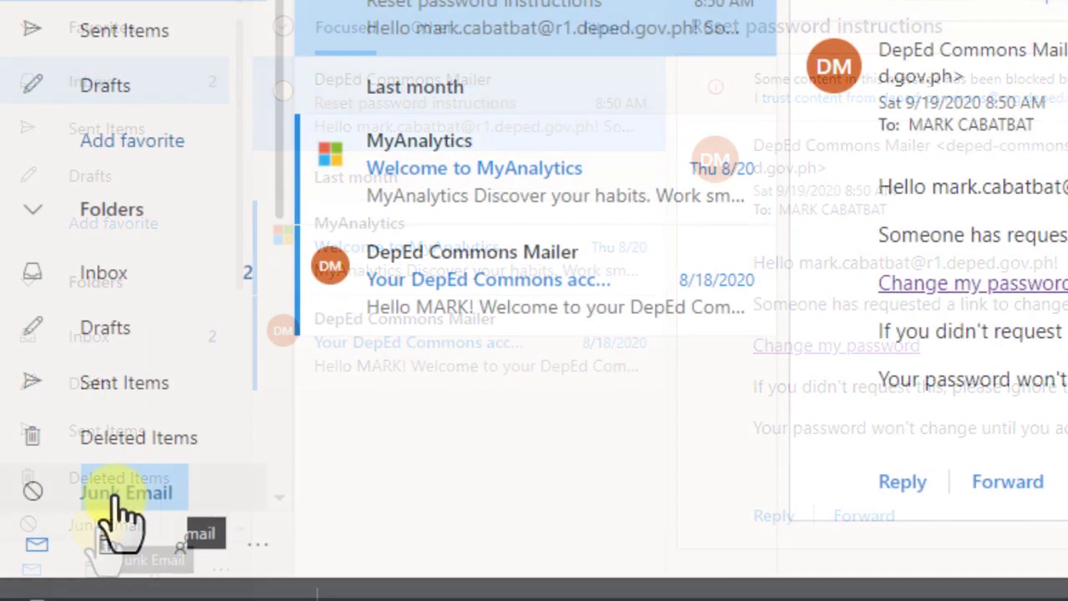
Look in Outlook's Junk Email folder for the reset message.
{"action": "left_click", "coordinate": [115, 497]}
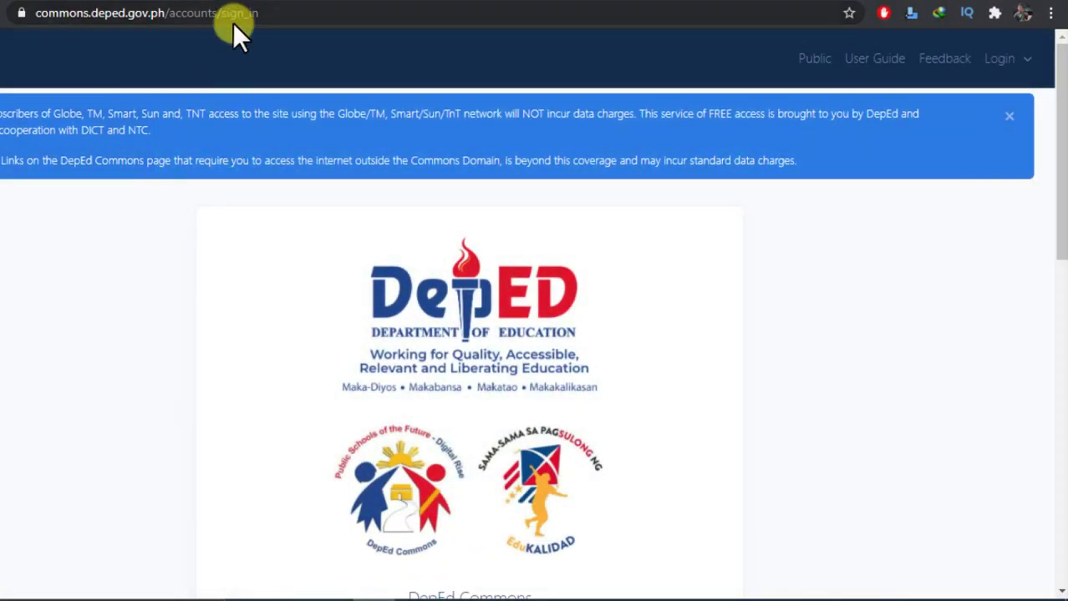
Log in through Teacher Account Login using the DepEd email and the new password.
{"action": "left_click", "coordinate": [237, 18]}
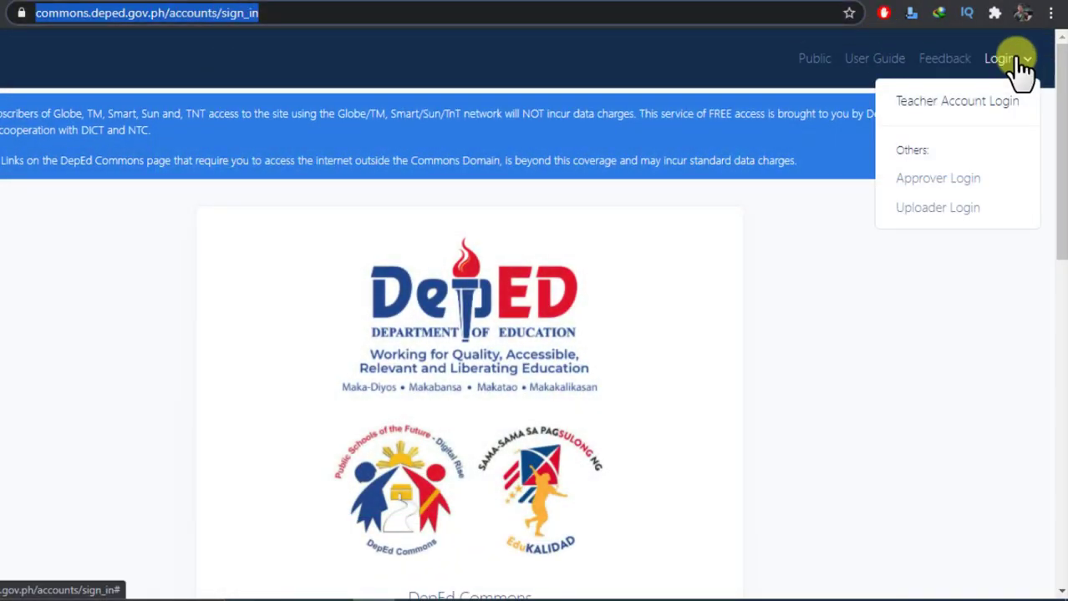
{"action": "left_click", "coordinate": [143, 344]}
{"action": "left_click", "coordinate": [149, 16]}
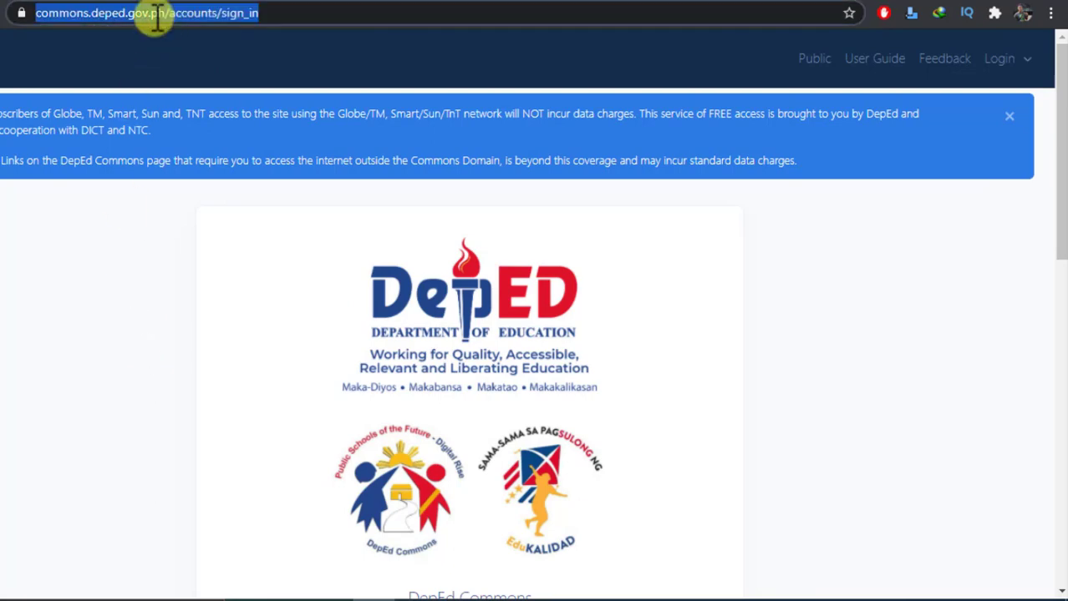
{"action": "mouse_move", "coordinate": [994, 64]}
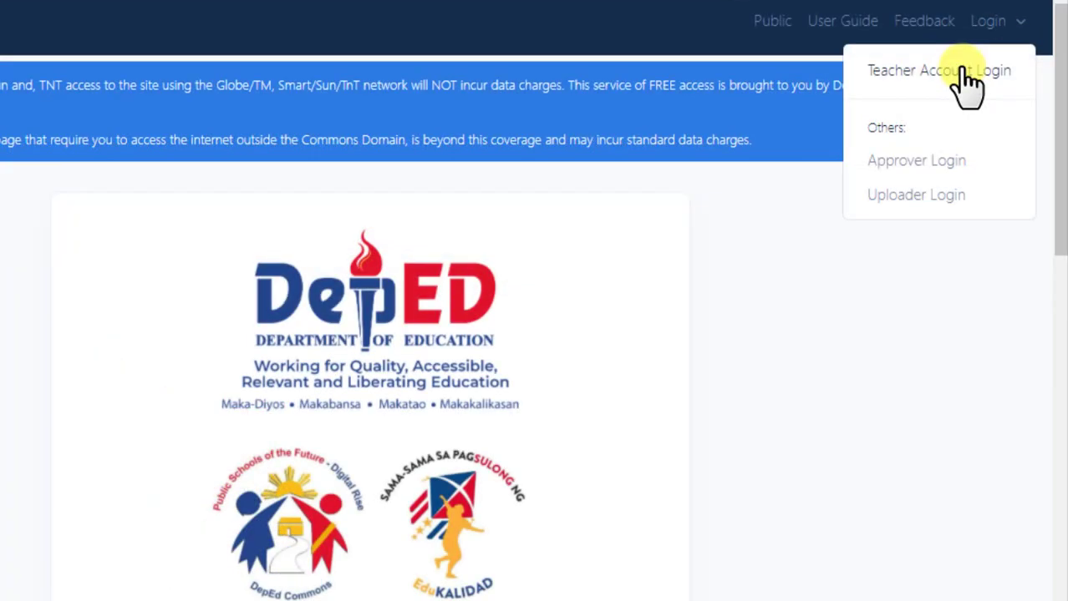
{"action": "left_click", "coordinate": [964, 71]}
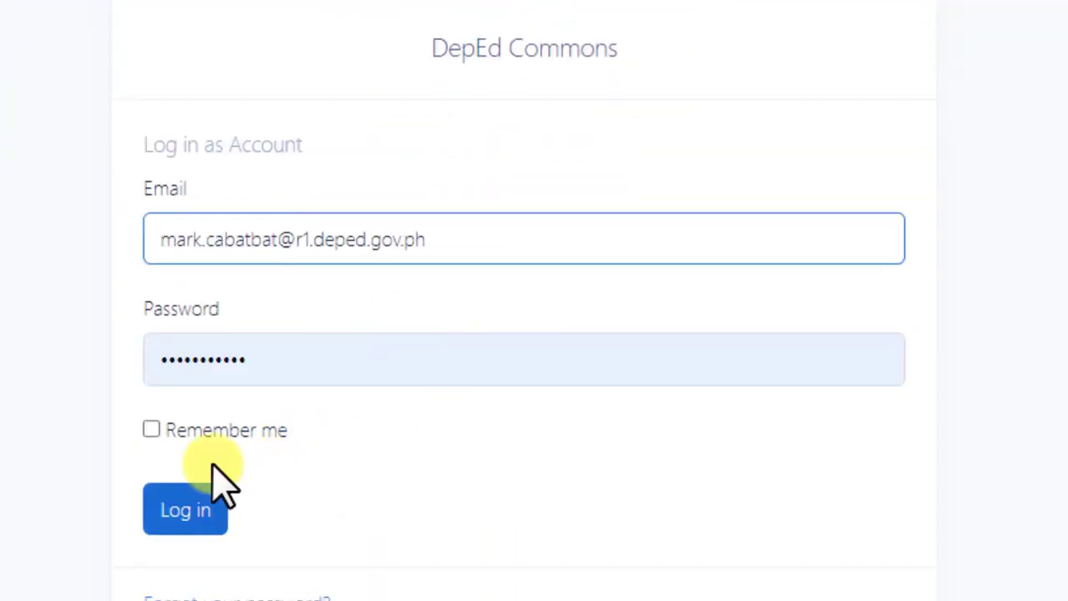
{"action": "left_click", "coordinate": [211, 514]}
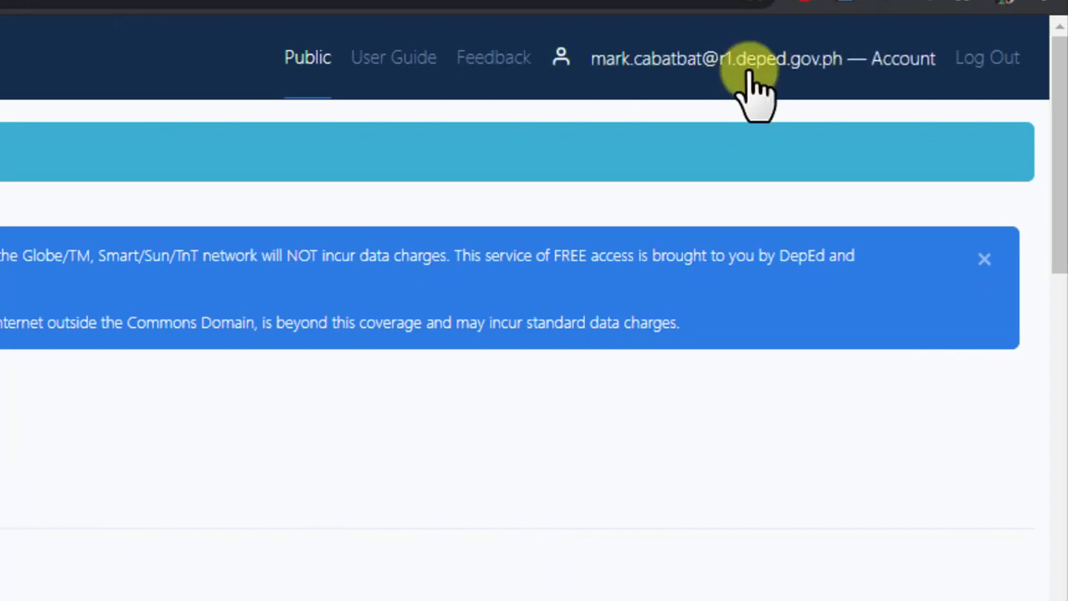
Open the Edit Account page, scroll through the profile details, and submit them with Update.
{"action": "left_click", "coordinate": [804, 83]}
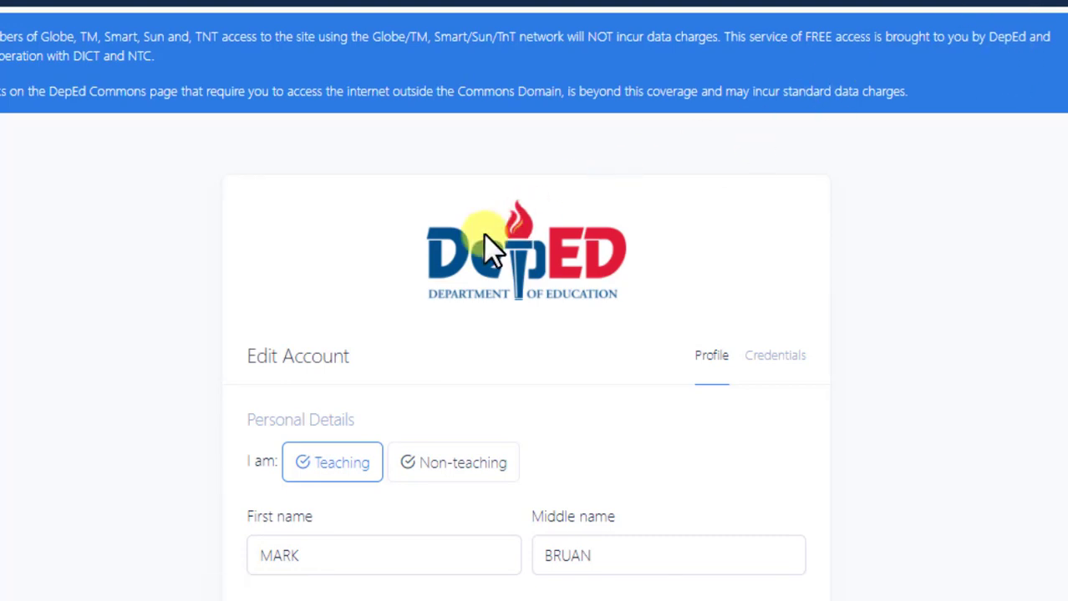
{"action": "scroll", "coordinate": [489, 251], "scroll_direction": "down", "scroll_amount": 1}
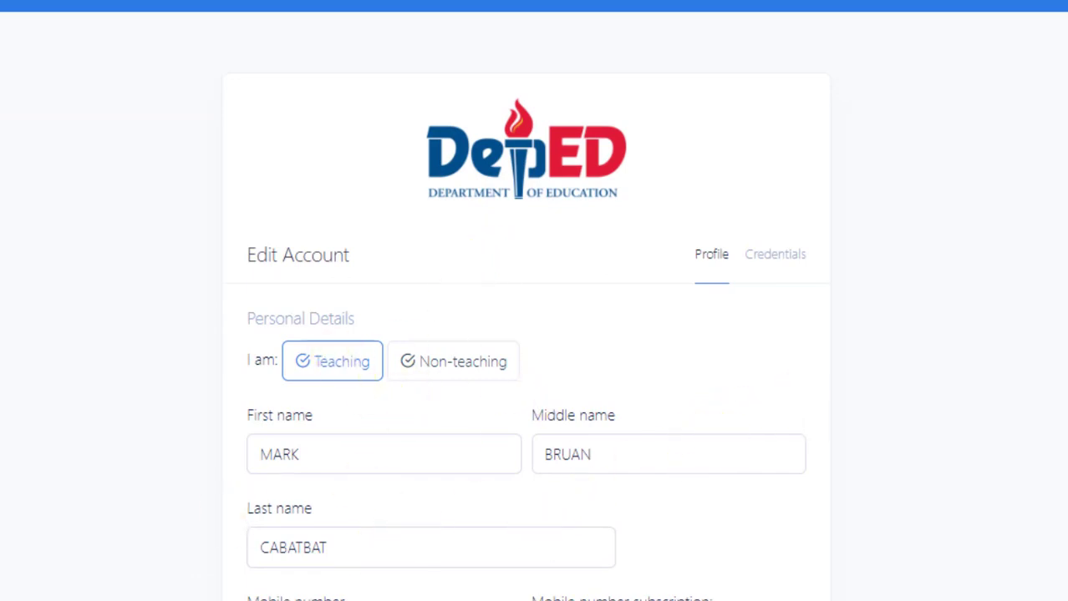
{"action": "scroll", "coordinate": [534, 334], "scroll_direction": "down", "scroll_amount": 9}
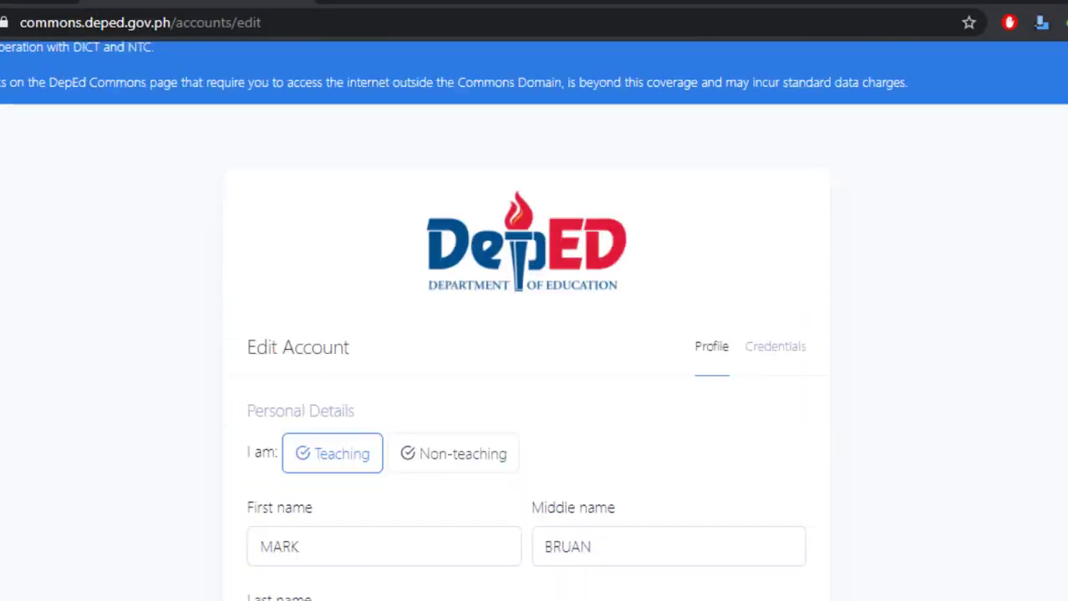
{"action": "scroll", "coordinate": [535, 334], "scroll_direction": "down", "scroll_amount": 10}
{"action": "left_click", "coordinate": [284, 189]}
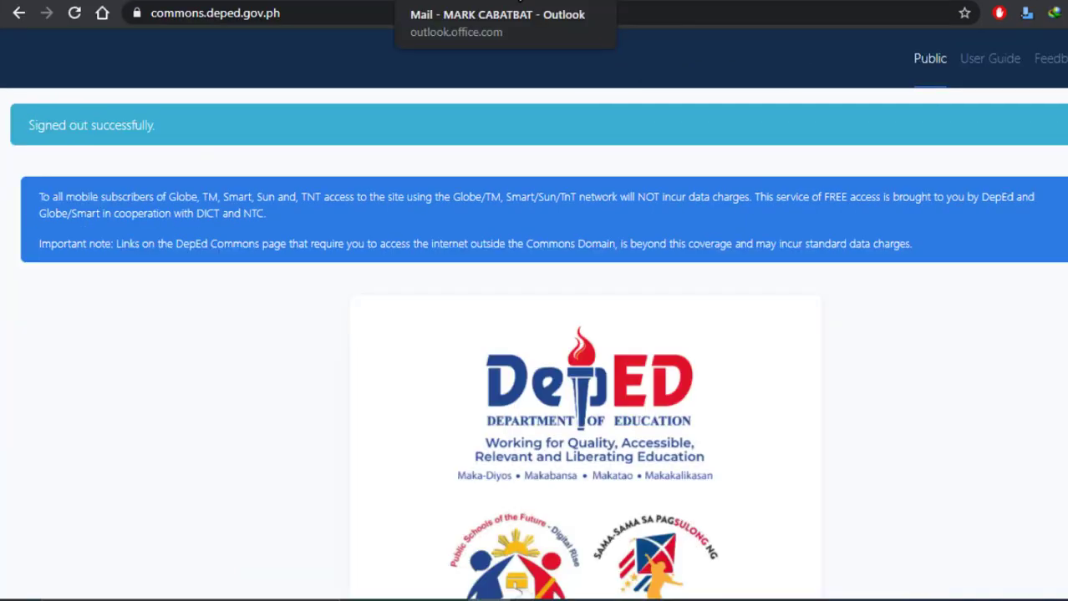
Return to the DepEd Commons tab and open the Teacher Account Login form from the Login menu.
{"action": "left_click", "coordinate": [442, 2]}
{"action": "left_click", "coordinate": [320, 1]}
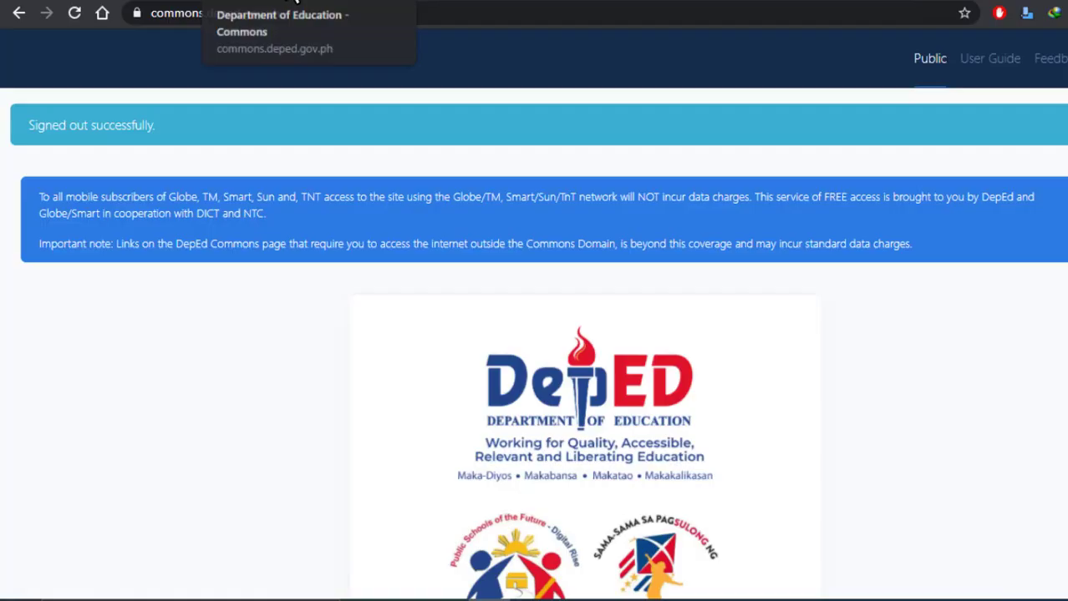
{"action": "left_click", "coordinate": [266, 2]}
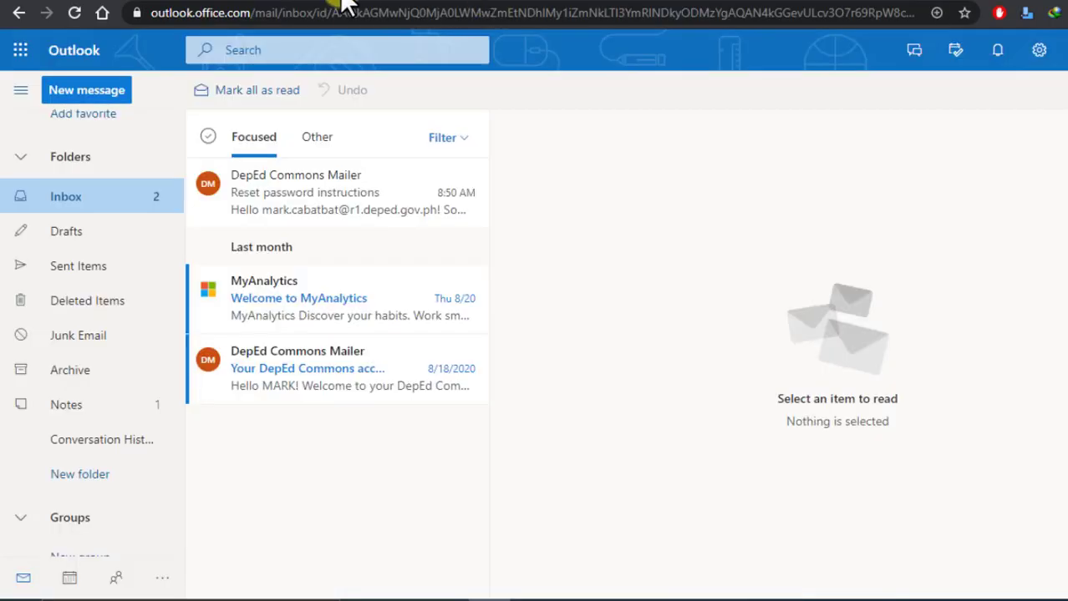
{"action": "left_click", "coordinate": [338, 3]}
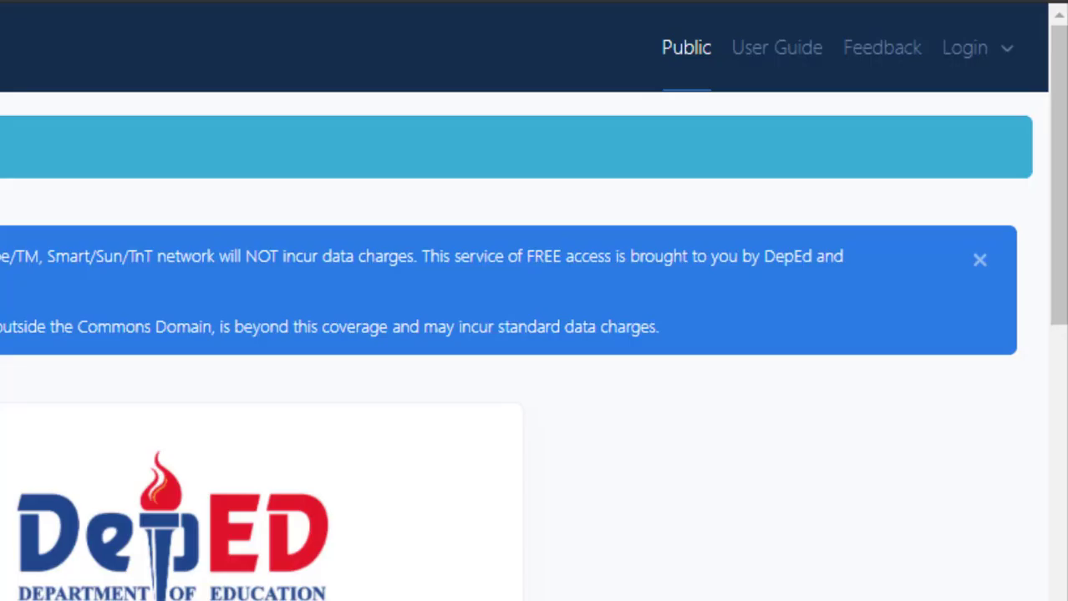
{"action": "left_click", "coordinate": [1005, 50]}
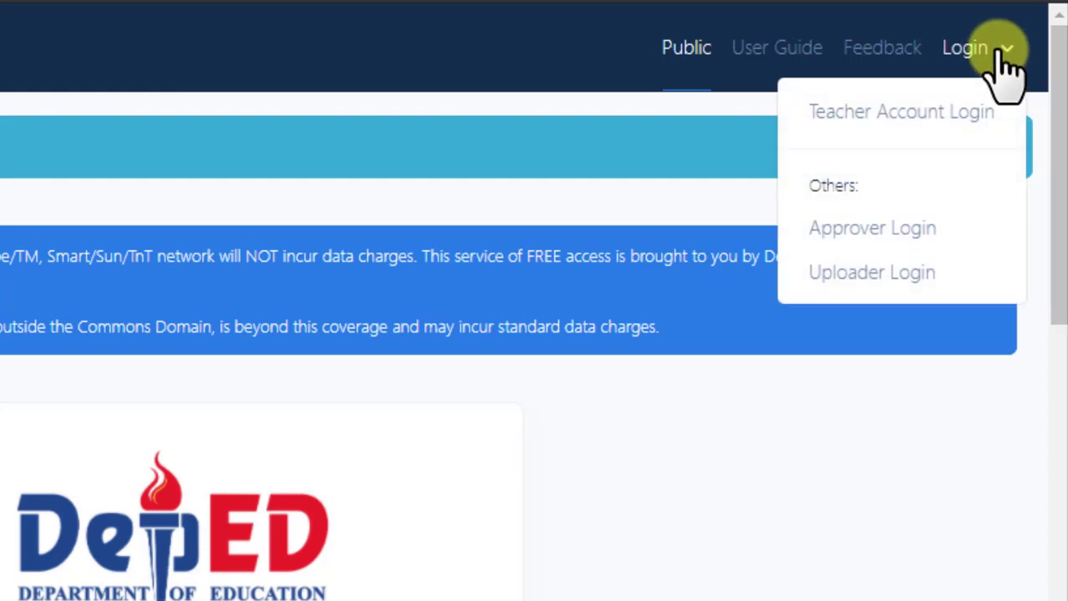
{"action": "left_click", "coordinate": [966, 117]}
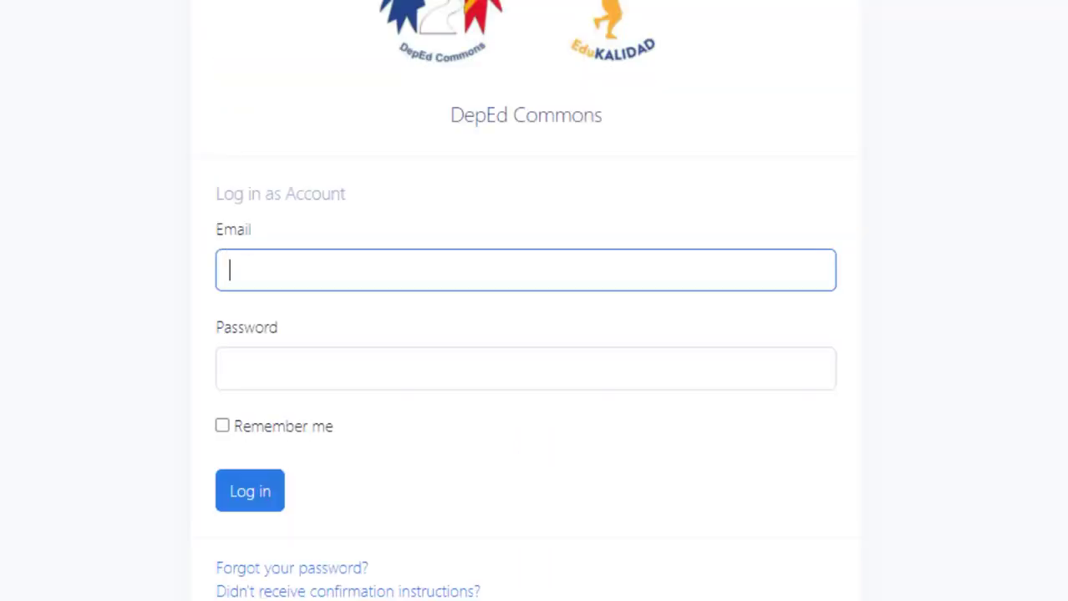
{"action": "scroll", "coordinate": [534, 300], "scroll_direction": "down", "scroll_amount": 3}
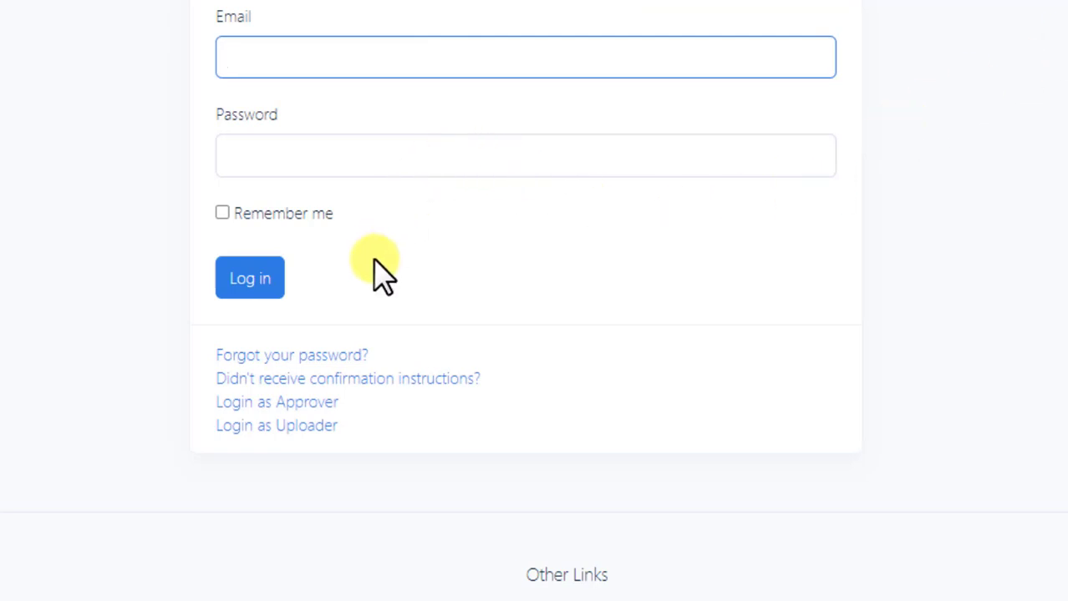
Open 'Didn't receive confirmation instructions?' and enter the account email, fixing its domain to deped.
{"action": "left_click", "coordinate": [269, 387]}
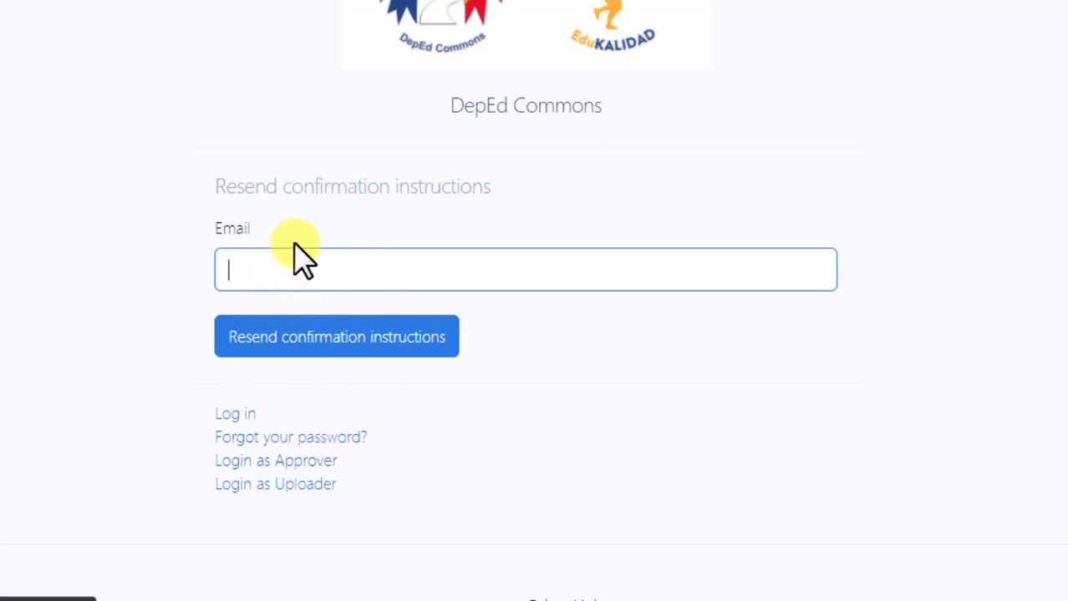
{"action": "left_click", "coordinate": [290, 279]}
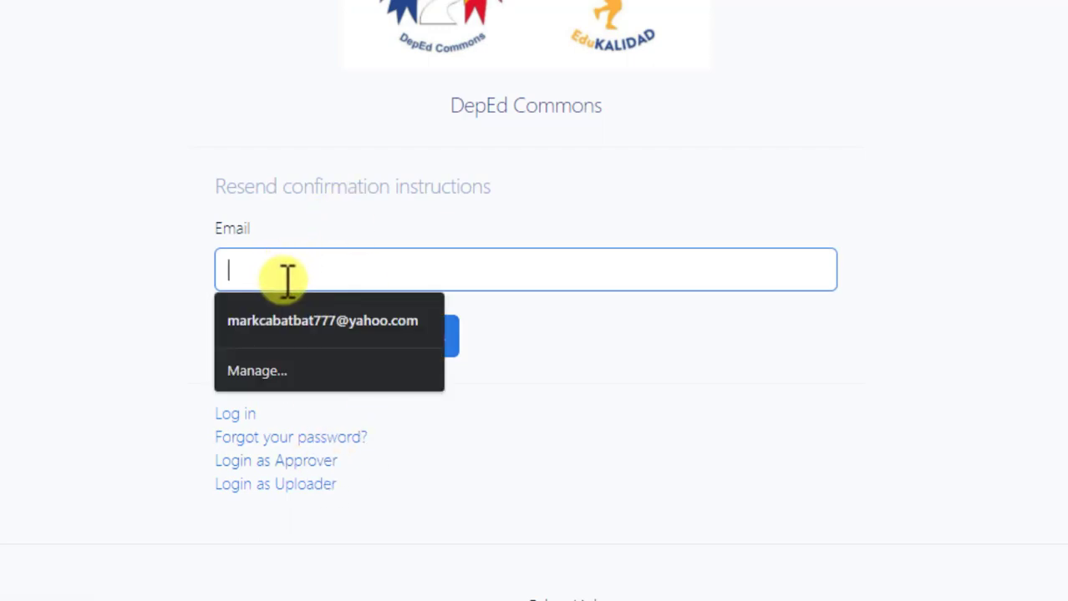
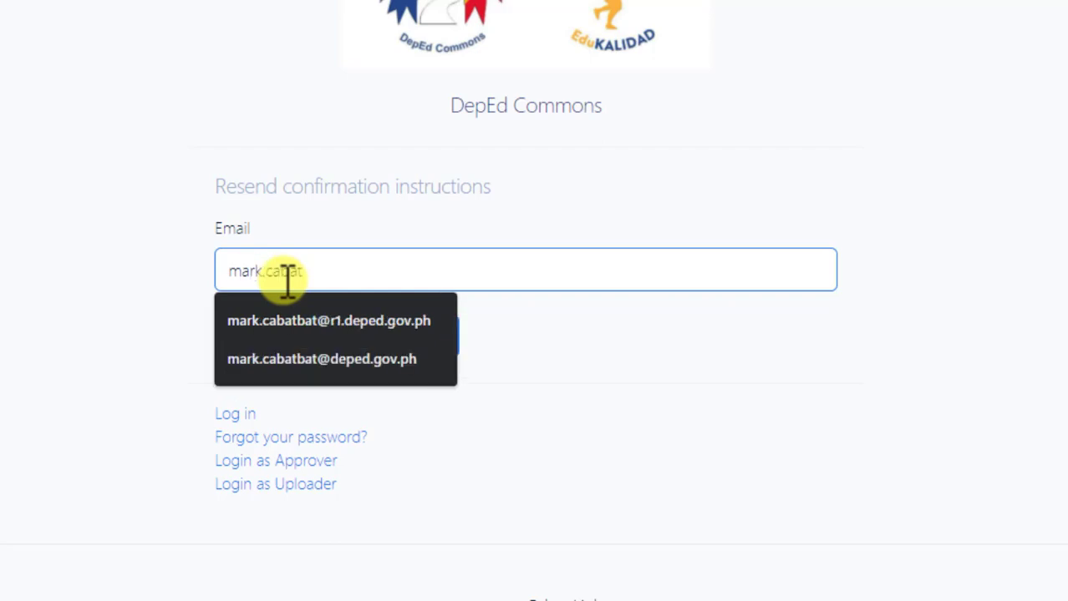
{"action": "key", "text": "Left"}
{"action": "key", "text": "Left"}
{"action": "key", "text": "Left"}
{"action": "key", "text": "Left"}
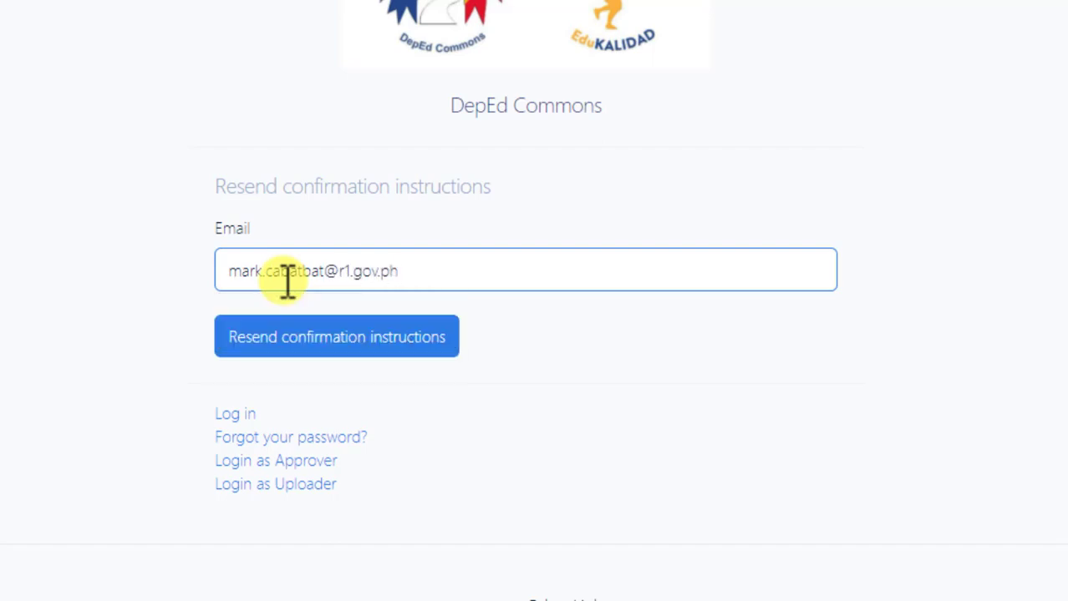
{"action": "type", "text": "deped.gov.ph"}
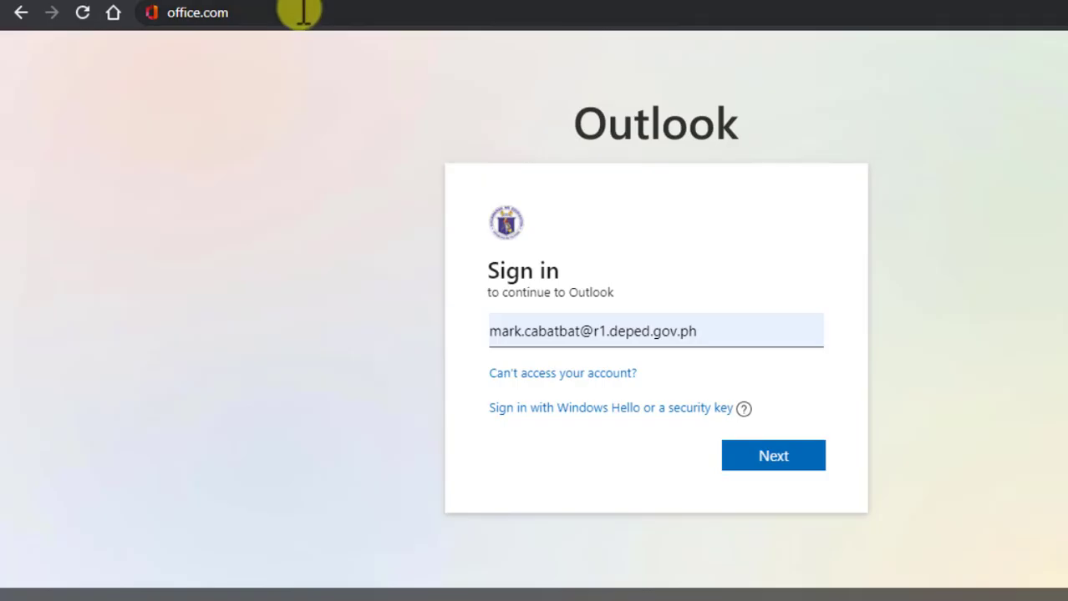
Load office.com and start signing in to Office with the DepEd account.
{"action": "left_click", "coordinate": [302, 12]}
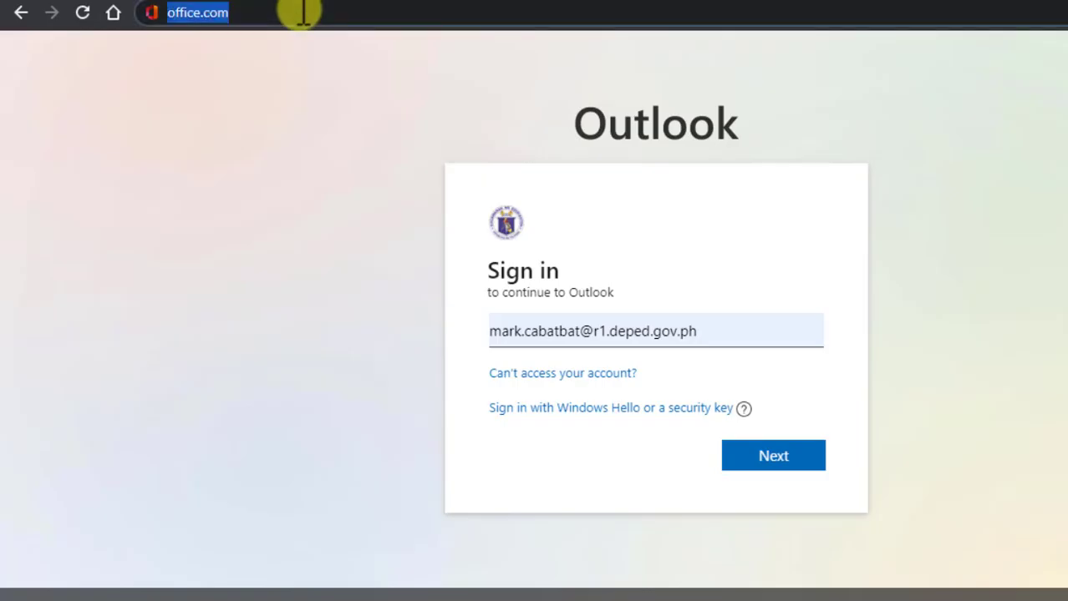
{"action": "key", "text": "Return"}
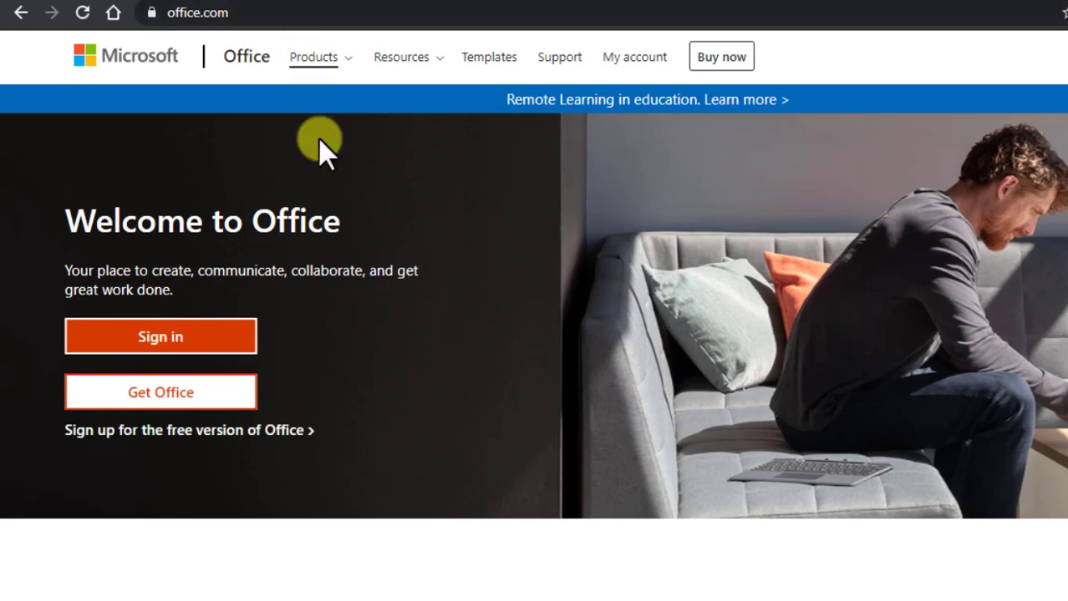
{"action": "left_click", "coordinate": [191, 344]}
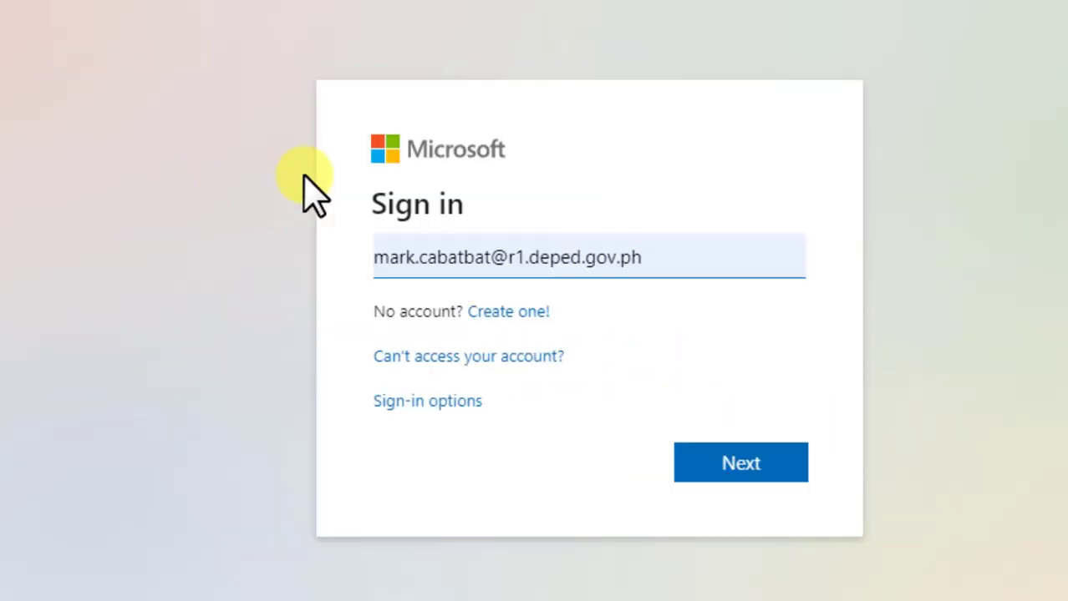
Choose "Can't access your account?" and pick recovery for a work or school account.
{"action": "left_click", "coordinate": [508, 359]}
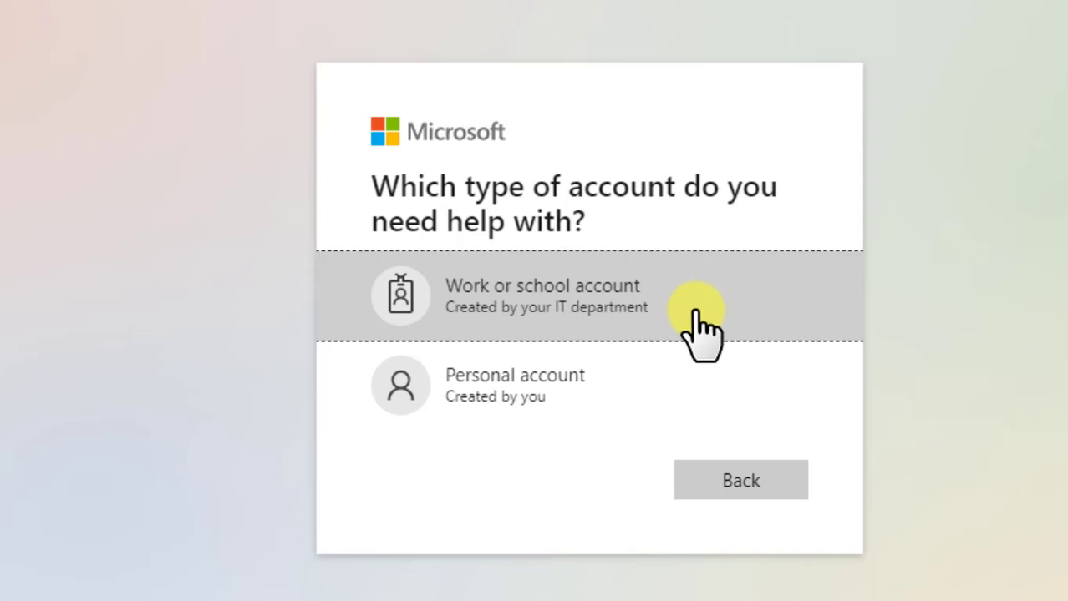
{"action": "left_click", "coordinate": [593, 328]}
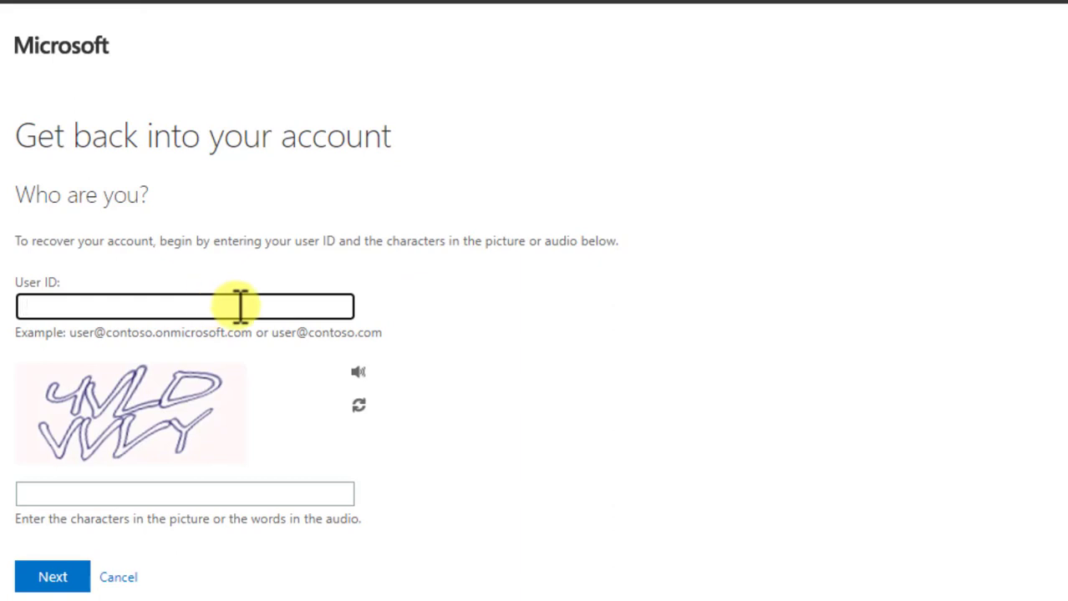
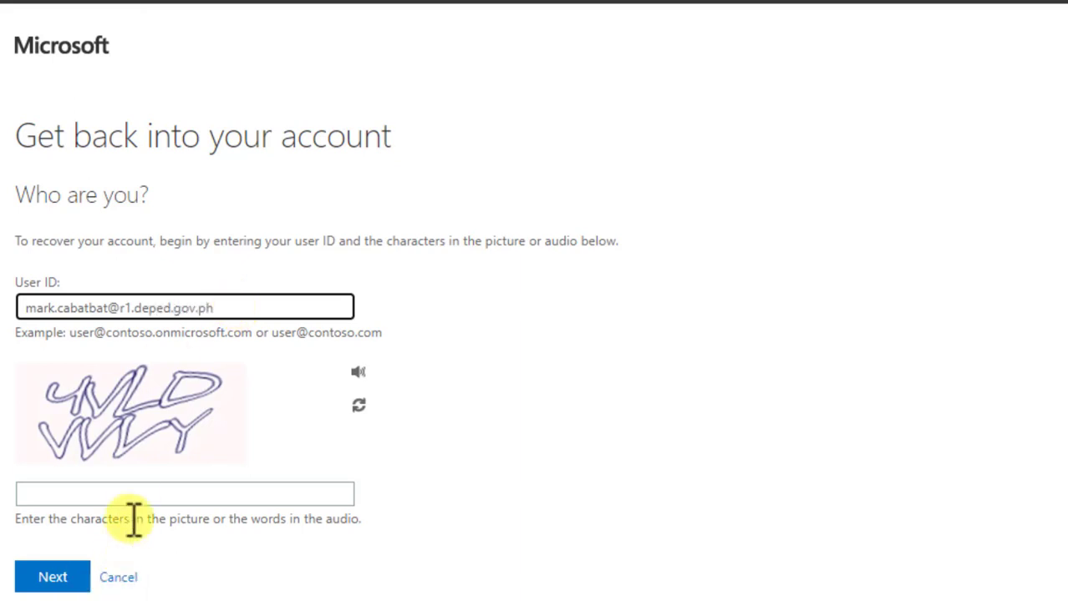
Enter the DepEd work email (deped.gov.ph) as the User ID, fixing typos along the way.
{"action": "left_click", "coordinate": [156, 494]}
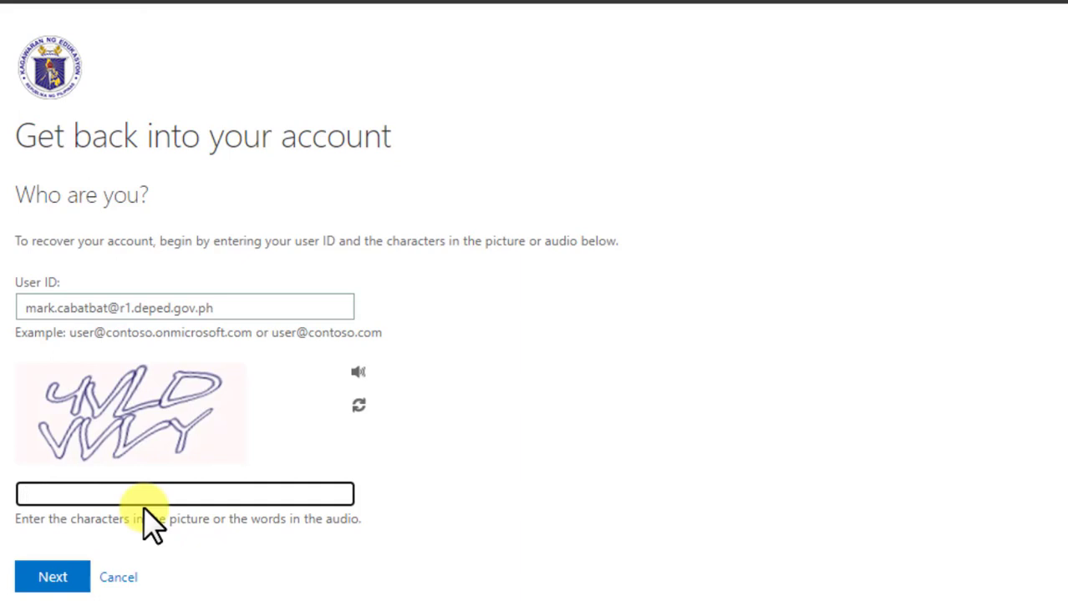
Refresh the captcha, enter its characters, and submit the account recovery form.
{"action": "left_click", "coordinate": [357, 407]}
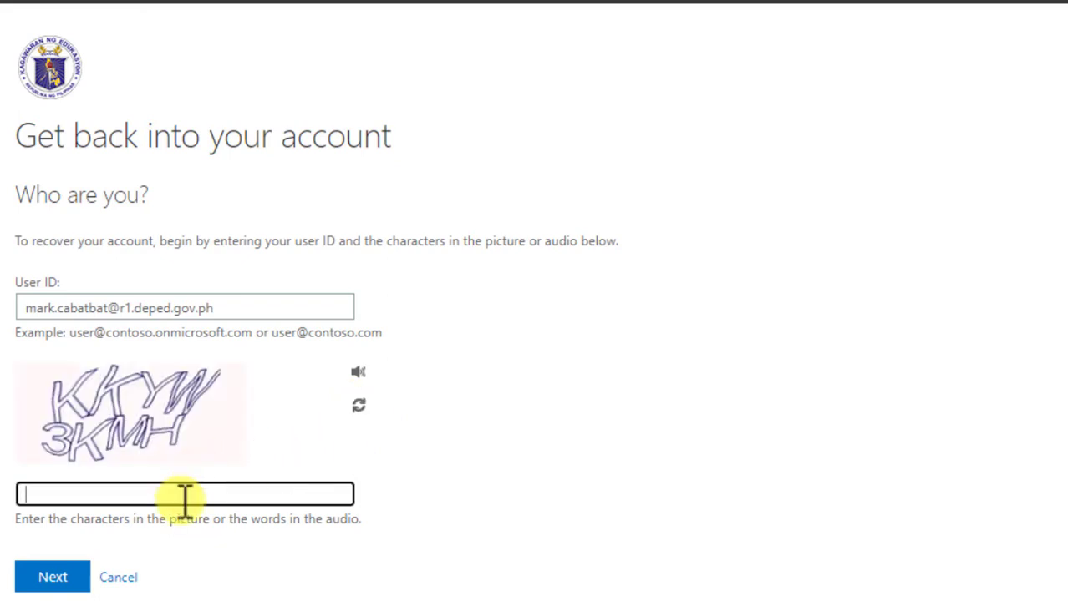
{"action": "type", "text": "KKYW3KMH"}
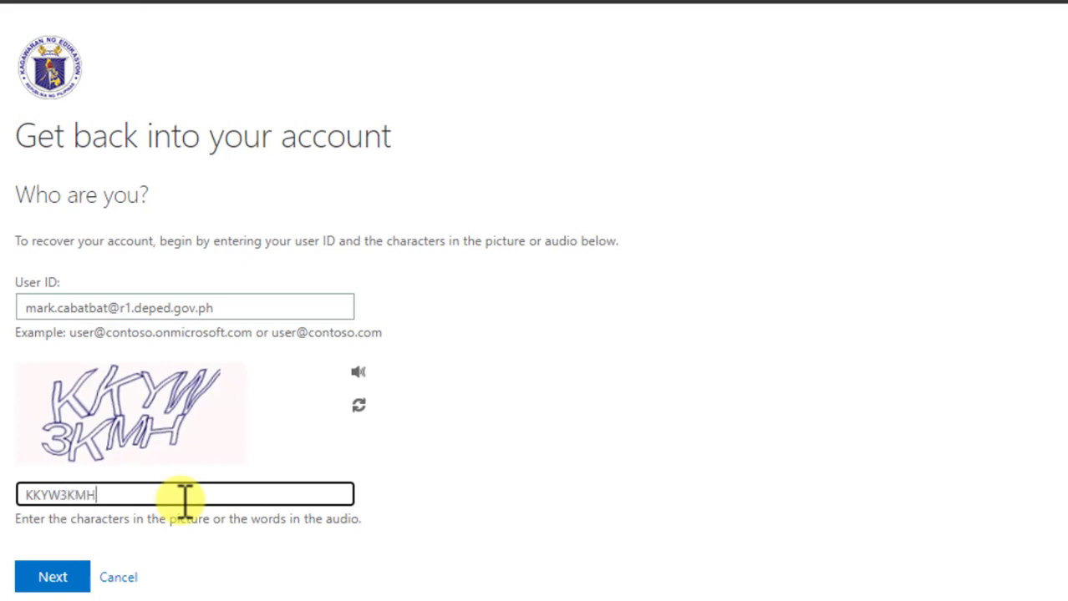
{"action": "left_click", "coordinate": [77, 578]}
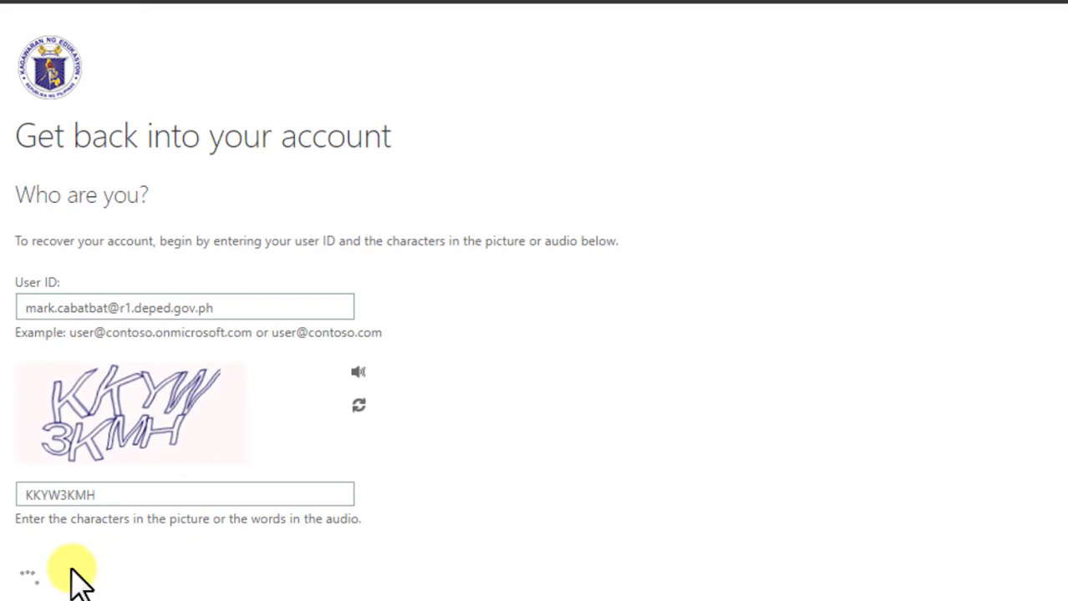